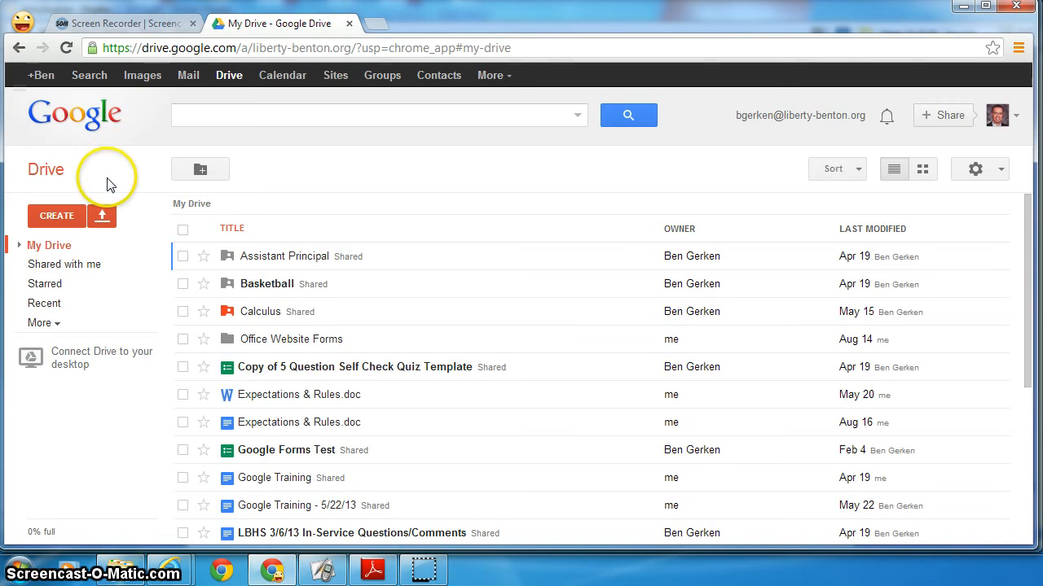
# - Create a blank Google Doc and type 'Favorite University:' followed by 'The Ohio State University'
pyautogui.click(60, 215)
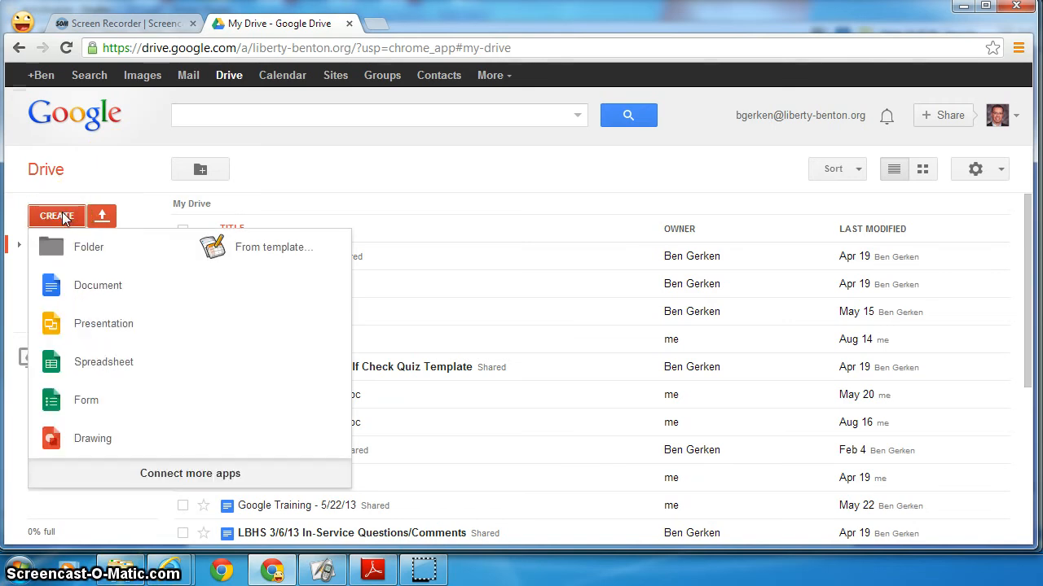
pyautogui.click(82, 281)
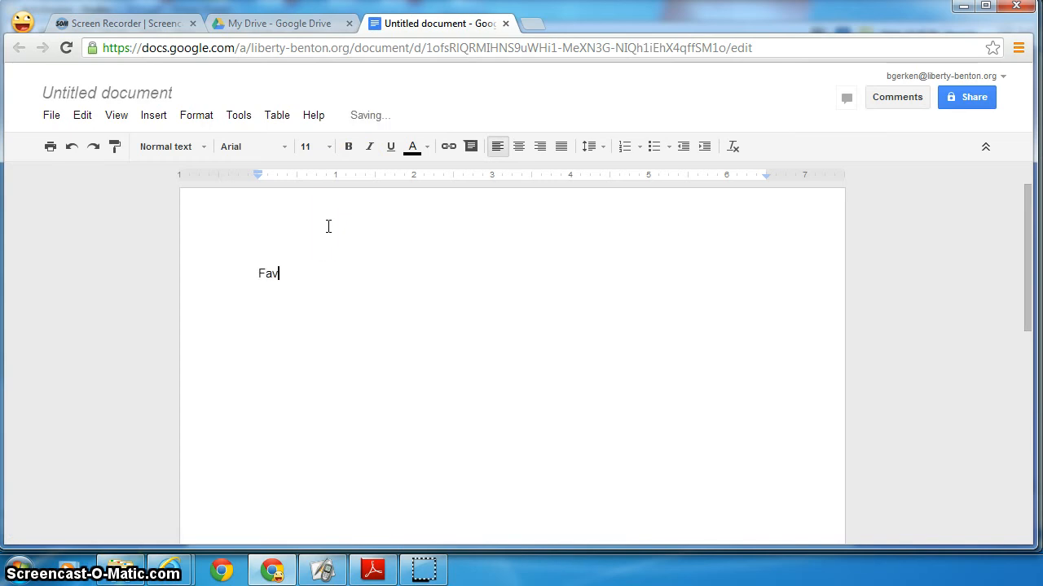
pyautogui.write('Favorite University:  The')
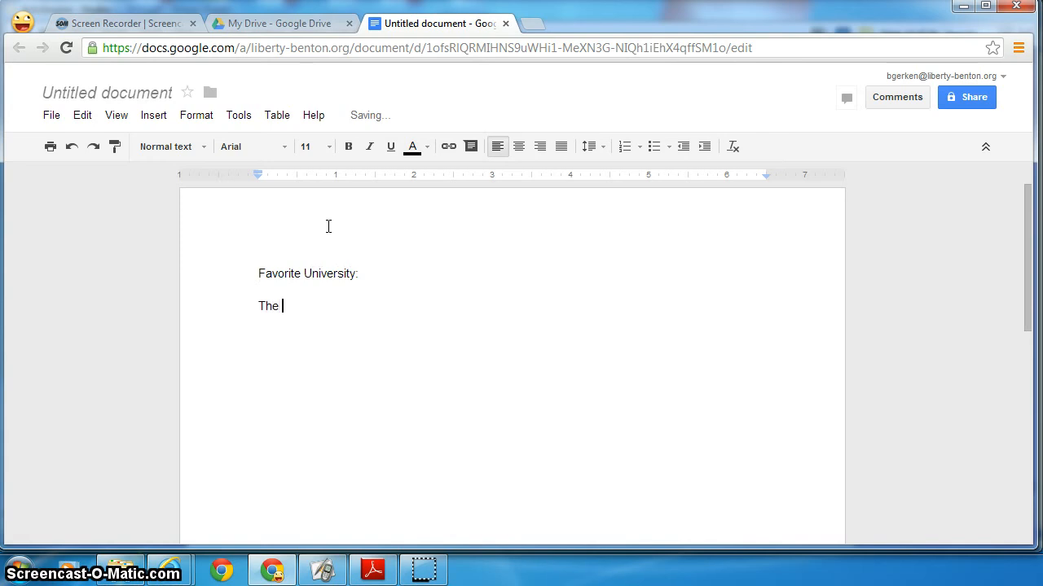
pyautogui.write(' Ohio State University')
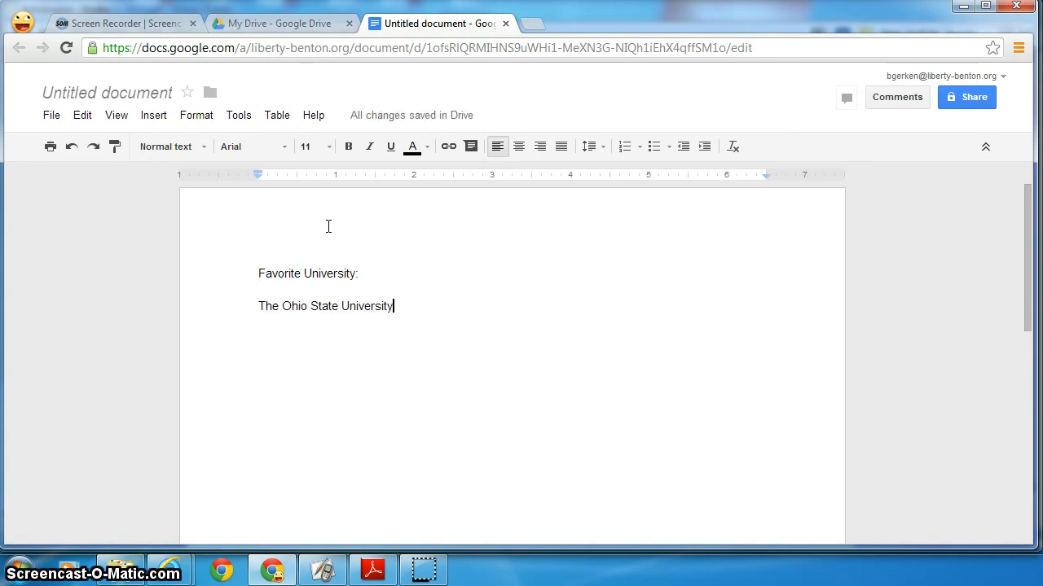
pyautogui.press('Return')
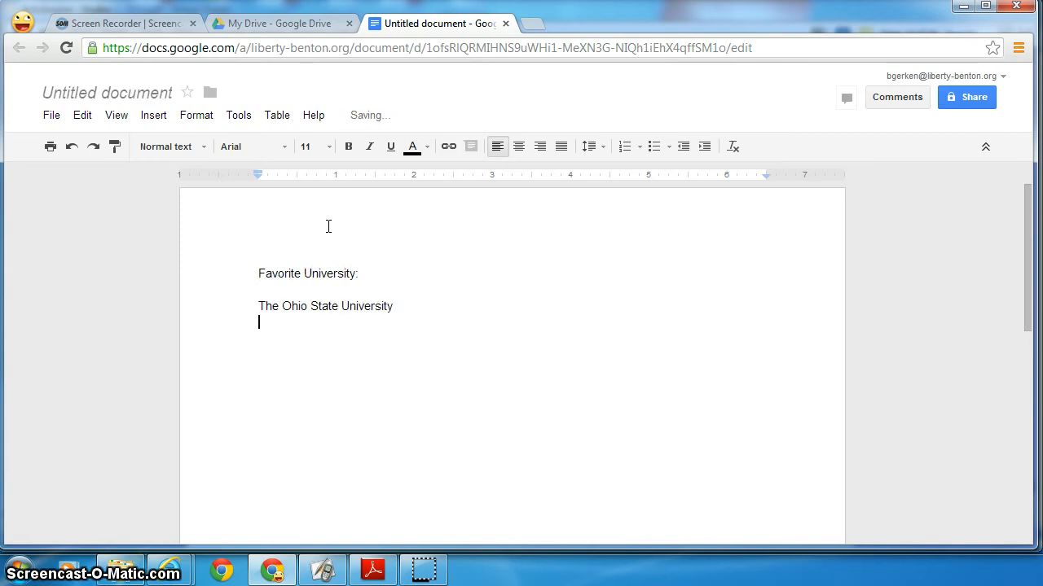
# - Search Google Images for 'ohio state' in a new tab and drag the stadium photo into the document
pyautogui.click(530, 29)
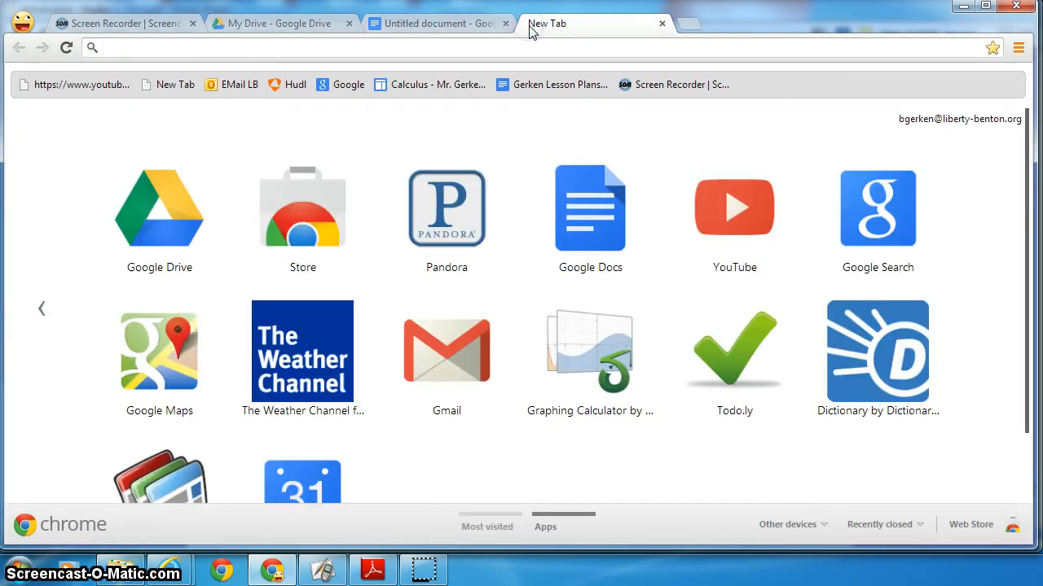
pyautogui.click(877, 207)
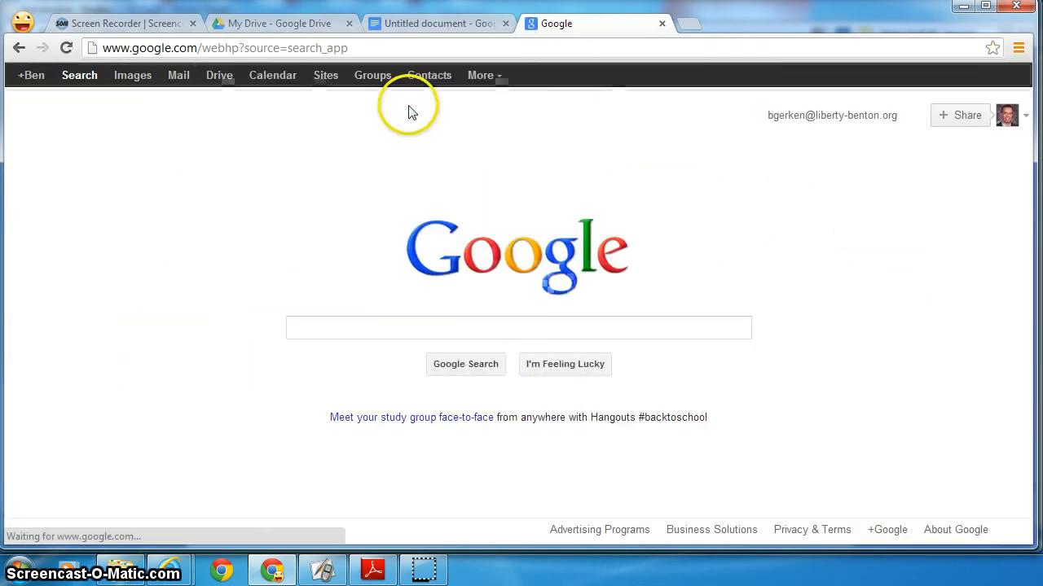
pyautogui.click(134, 76)
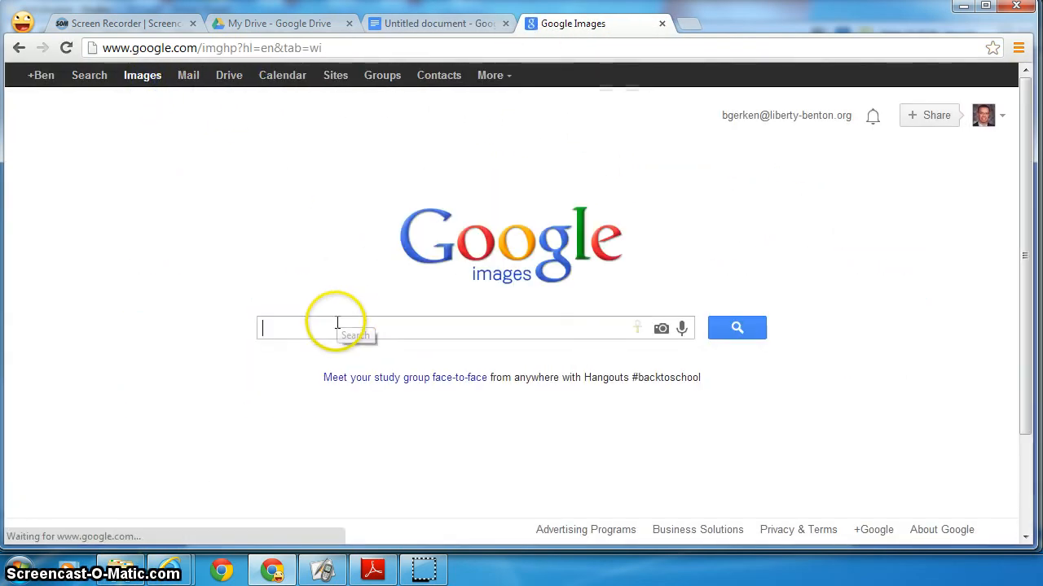
pyautogui.write('ohio state')
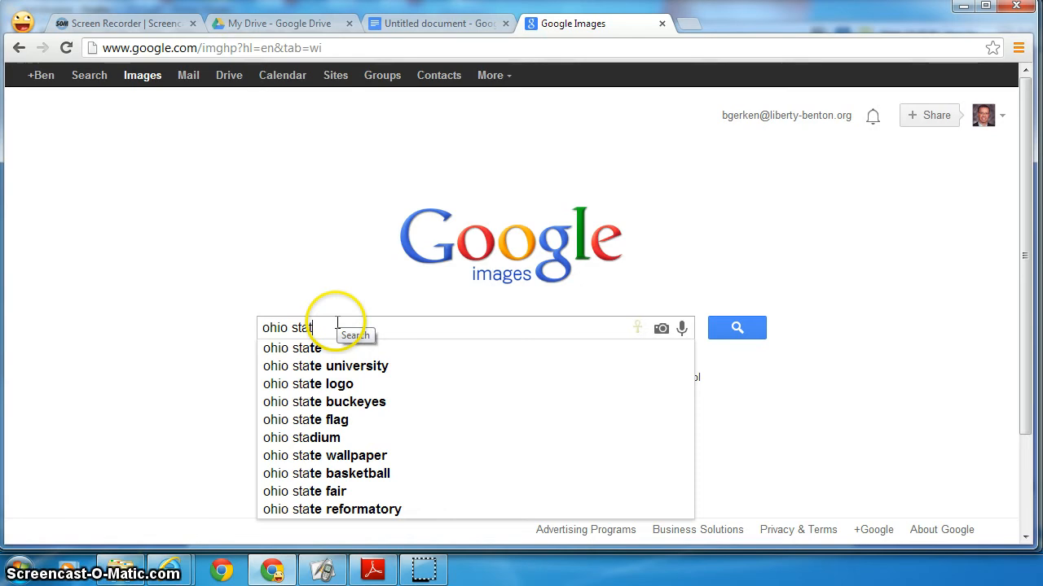
pyautogui.press('Return')
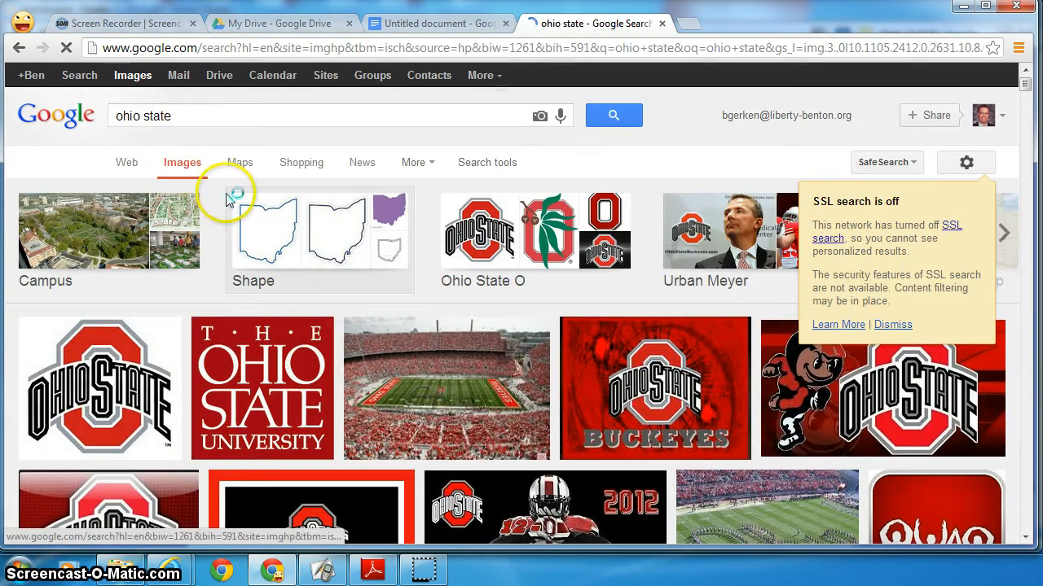
pyautogui.click(444, 395)
pyautogui.moveTo(444, 395); pyautogui.dragTo(335, 382)
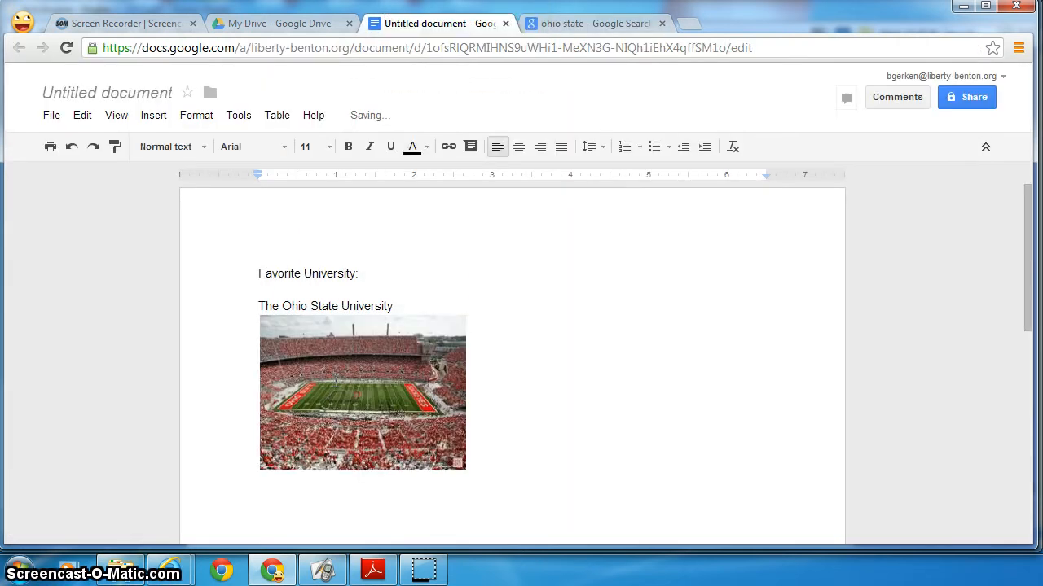
# - Enlarge the inserted stadium photo by dragging its corner handle outward
pyautogui.click(280, 390)
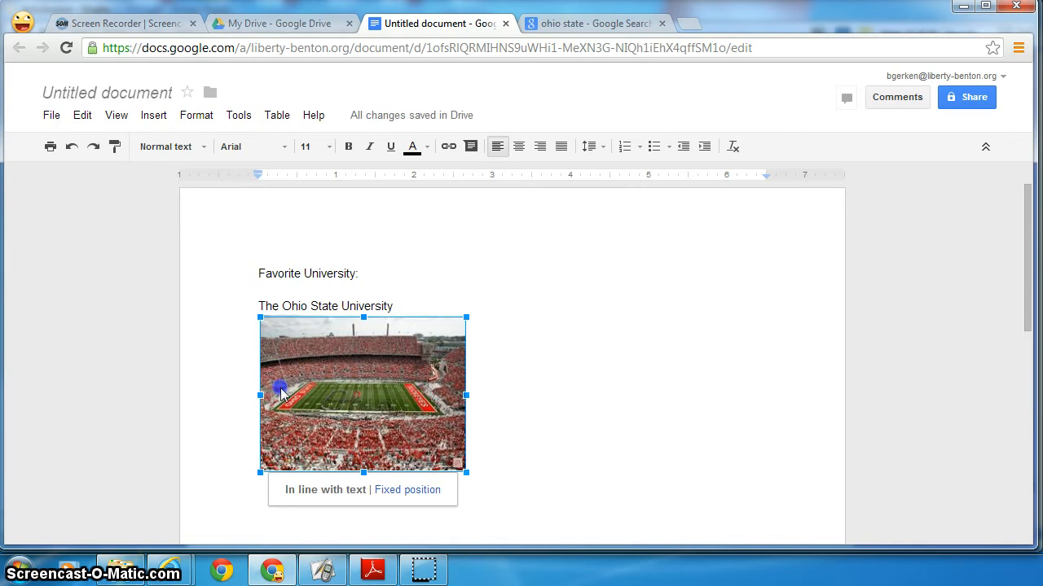
pyautogui.moveTo(464, 471); pyautogui.dragTo(610, 535)
pyautogui.click(367, 439)
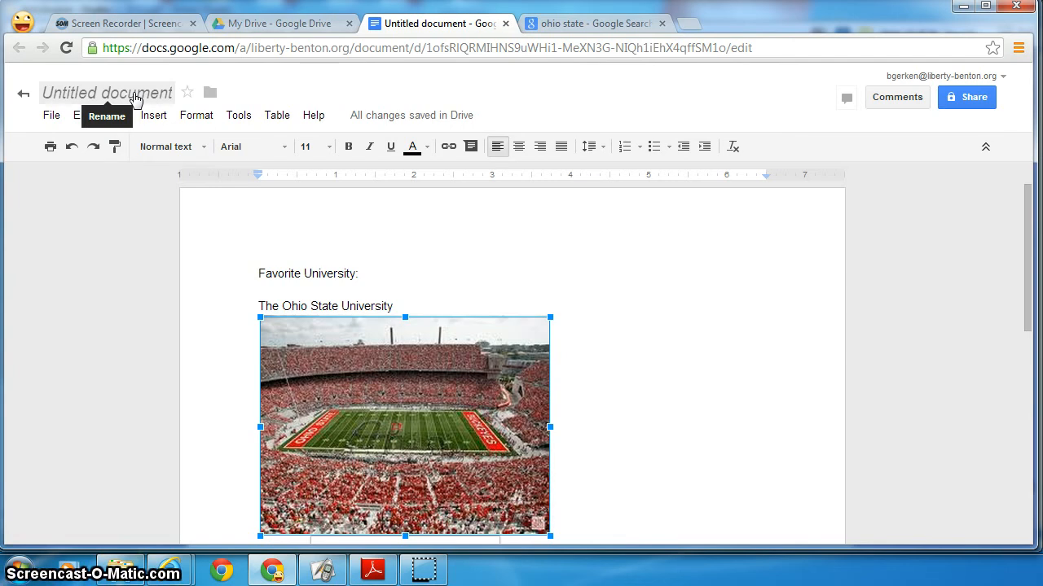
# - Rename the document to the two users' names joined by hyphens, ending in 'FavUniversity'
pyautogui.click(133, 96)
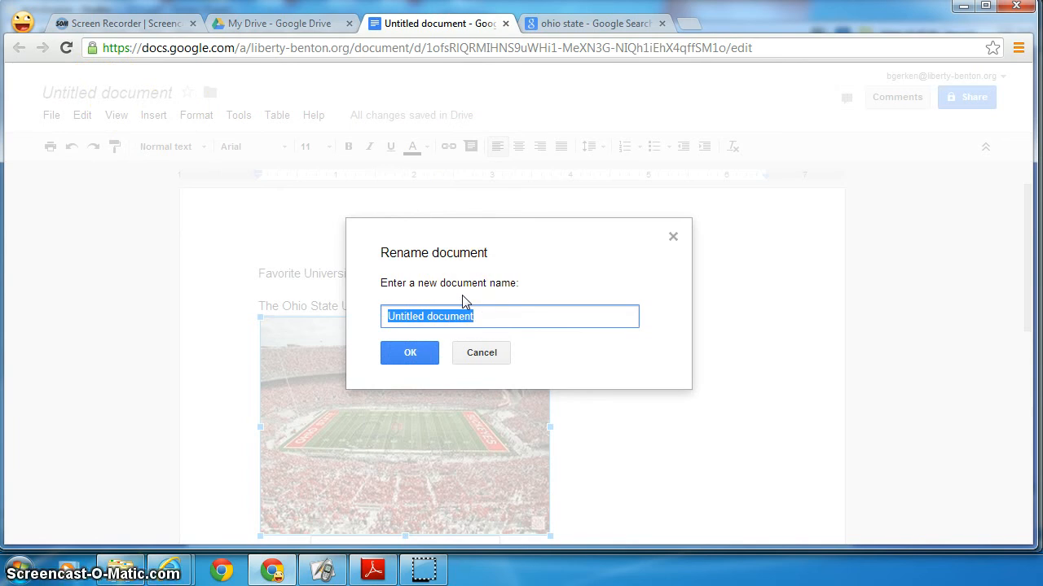
pyautogui.write('kfoltz-')
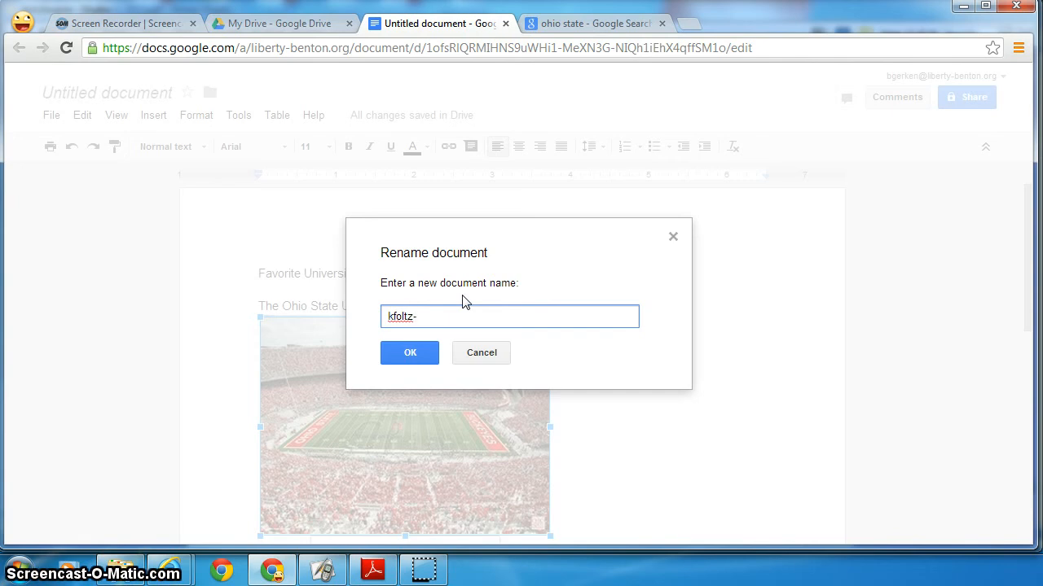
pyautogui.click(410, 351)
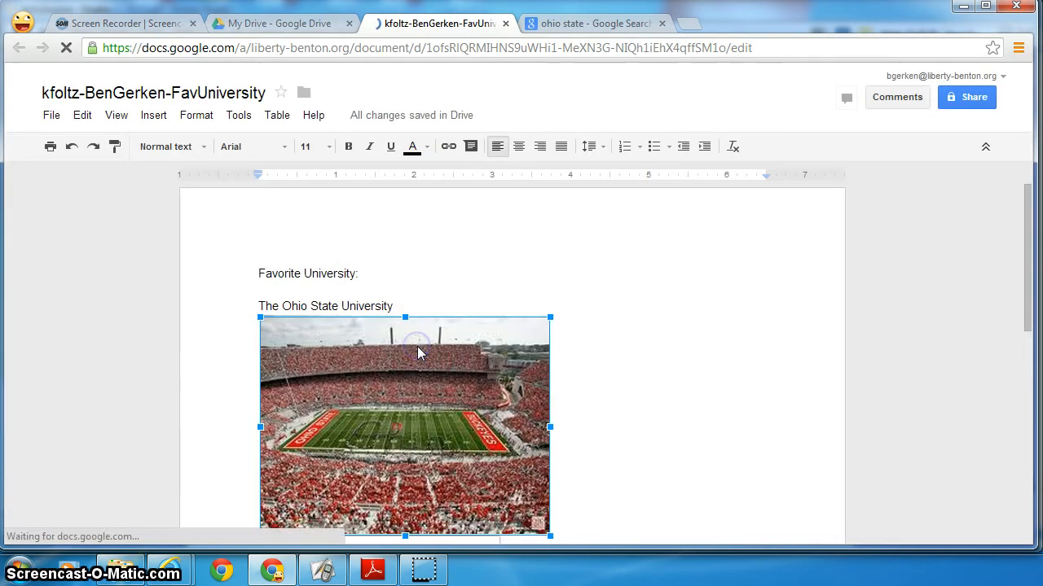
# - Close the document, reopen the renamed file from My Drive, and close the image search tab
pyautogui.click(412, 31)
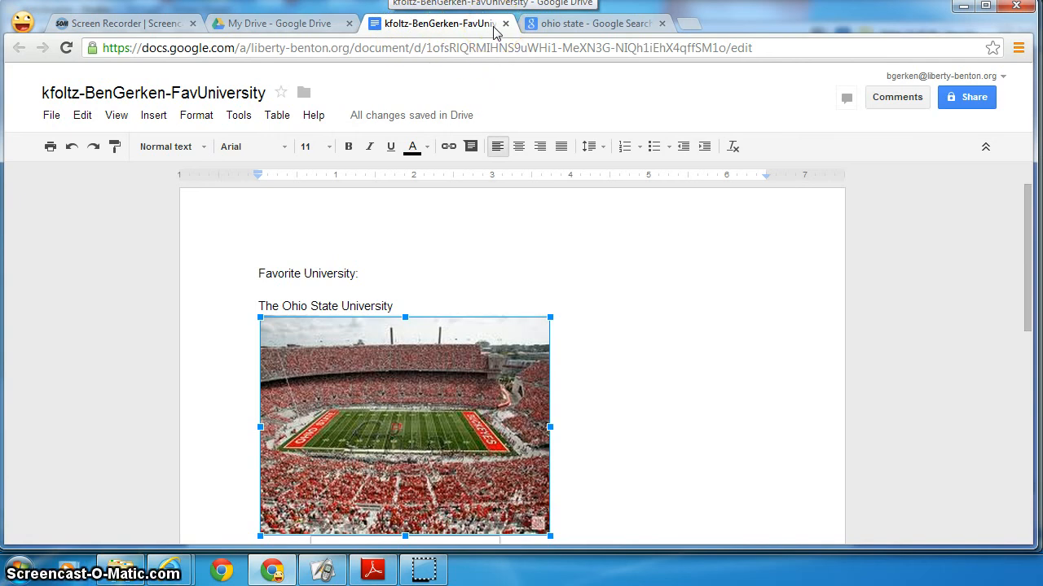
pyautogui.click(446, 33)
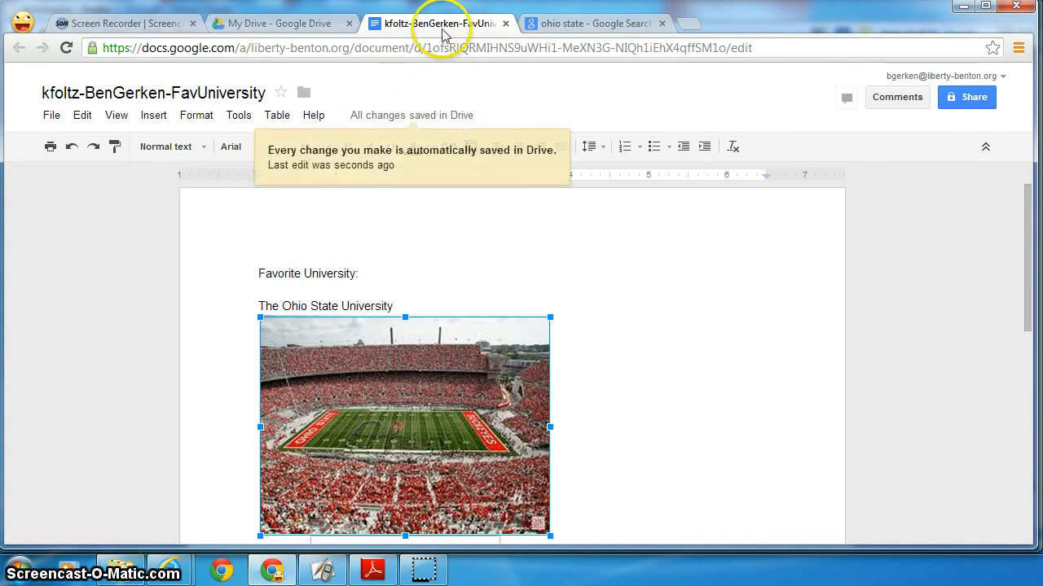
pyautogui.click(505, 24)
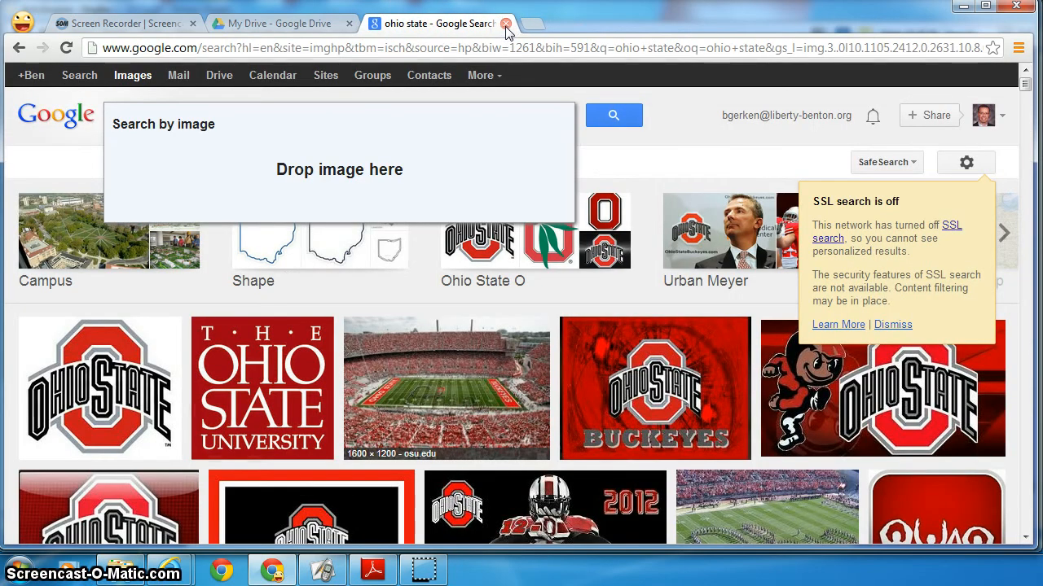
pyautogui.click(273, 25)
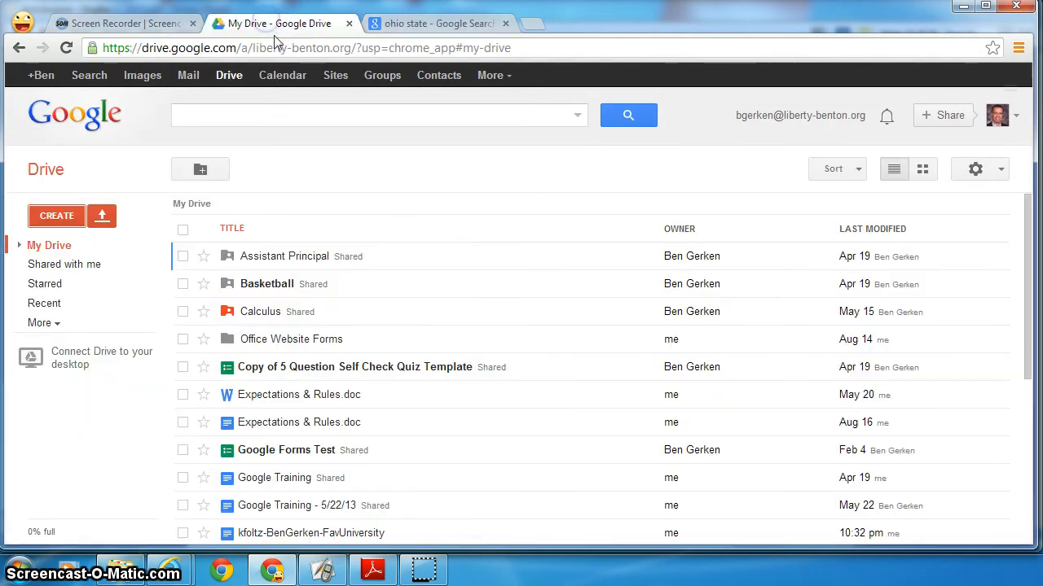
pyautogui.scroll(-1, 412, 273)
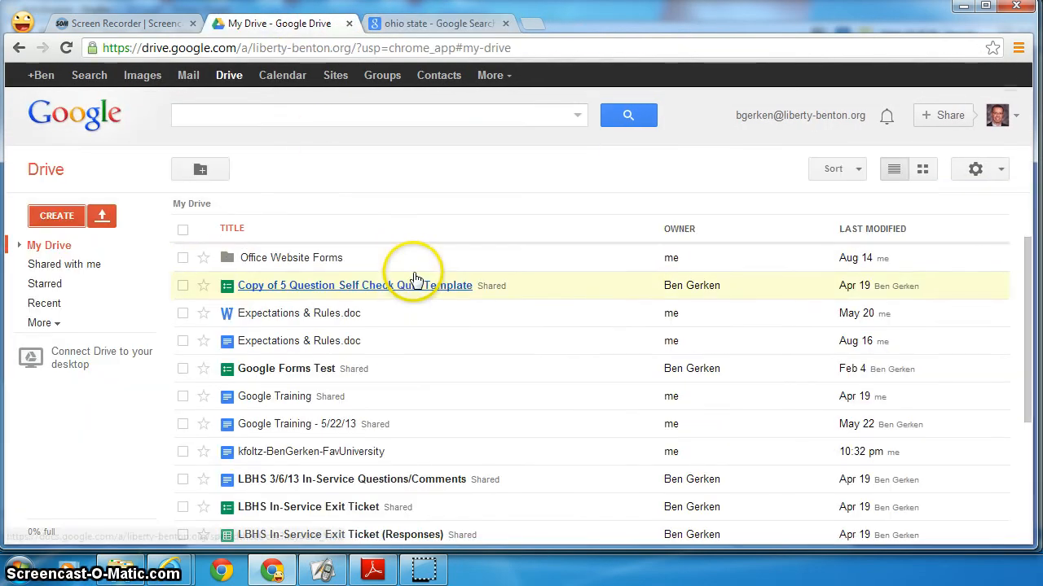
pyautogui.click(304, 453)
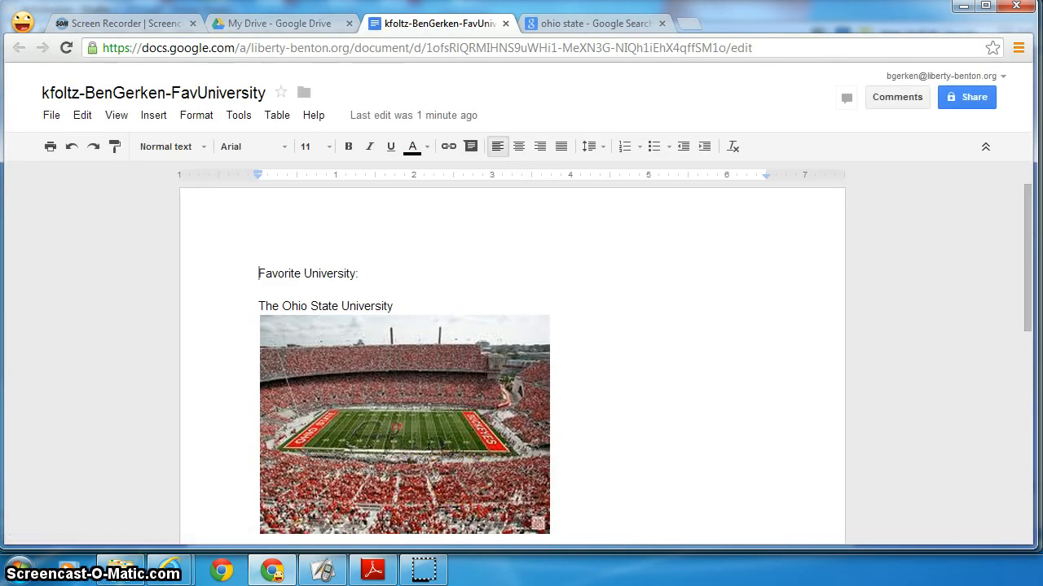
pyautogui.click(633, 22)
pyautogui.click(662, 24)
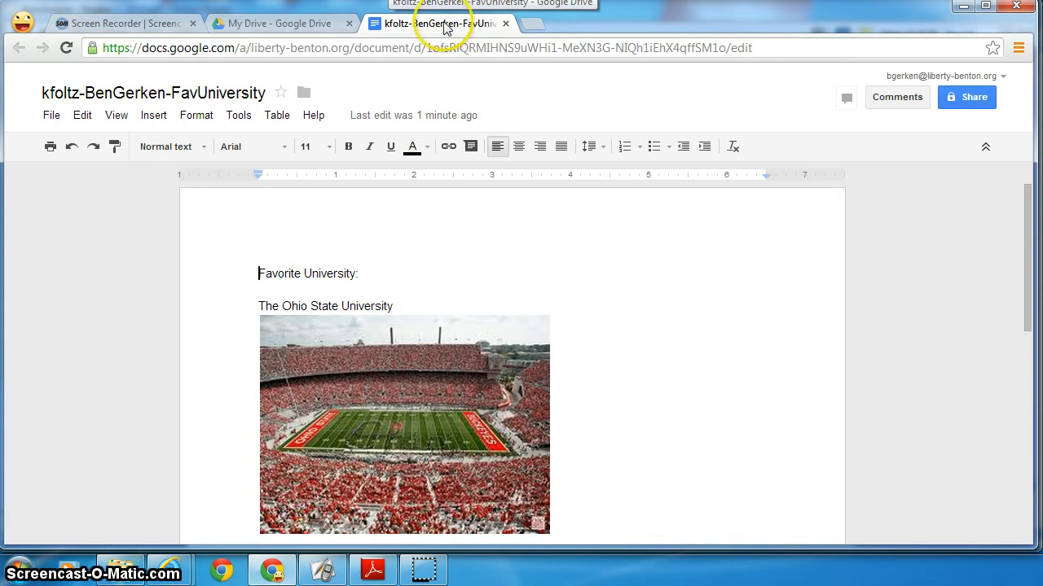
# - Open another Chrome profile window, sign in to the second Google account, then hide that window
pyautogui.click(24, 22)
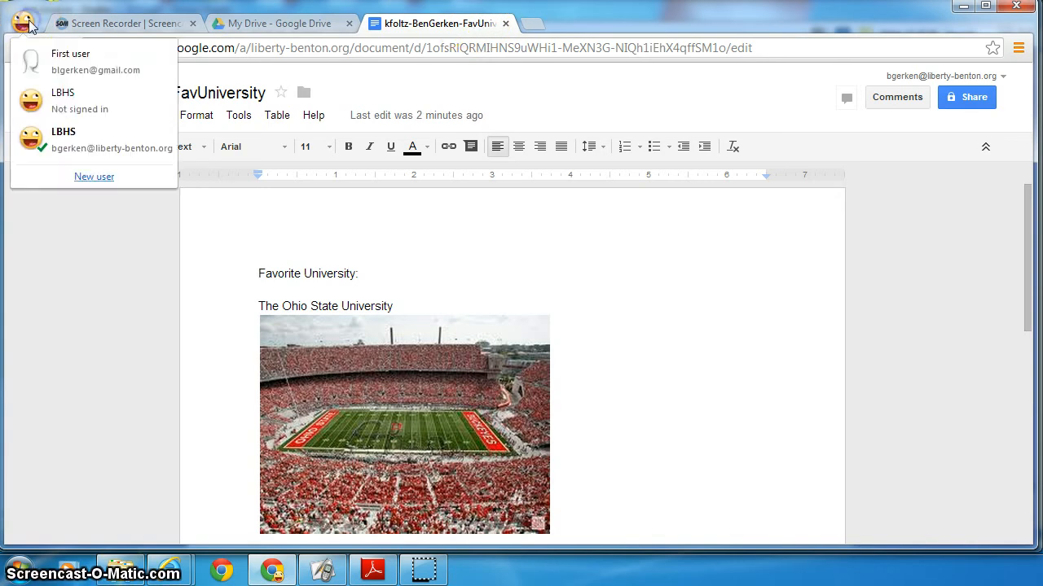
pyautogui.click(45, 65)
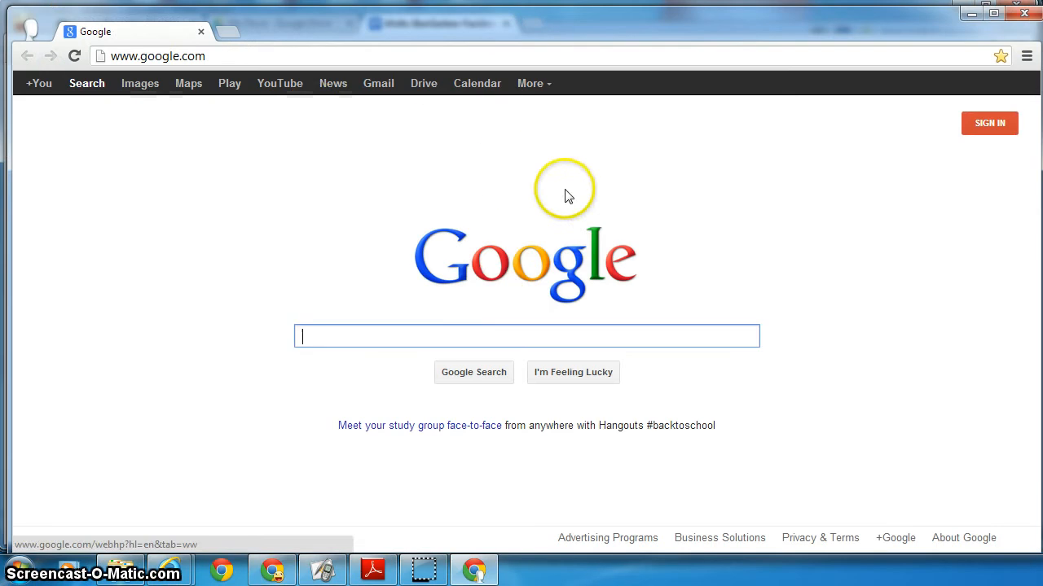
pyautogui.click(982, 140)
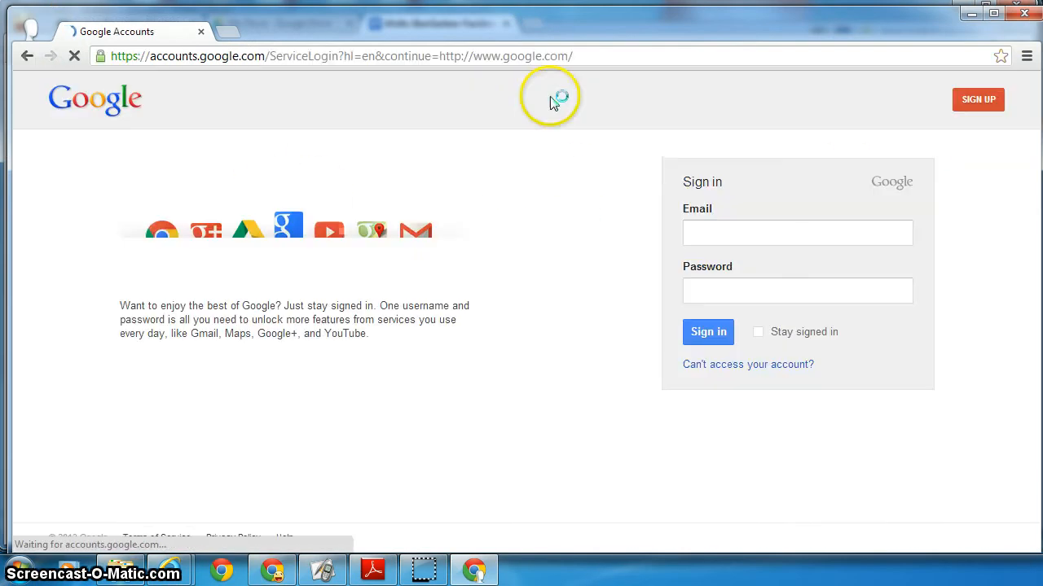
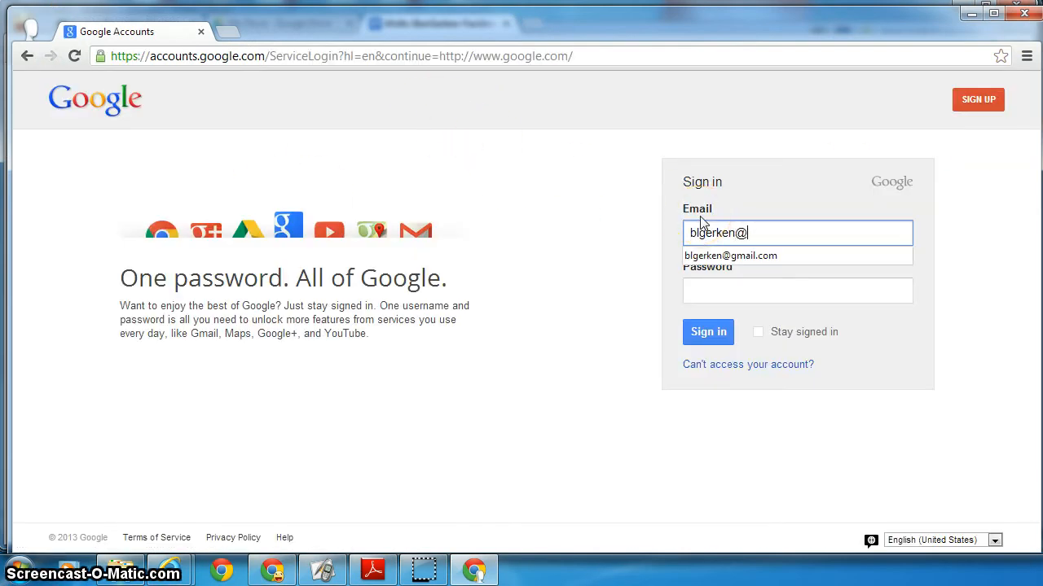
pyautogui.press('Down')
pyautogui.press('Tab')
pyautogui.write('•')
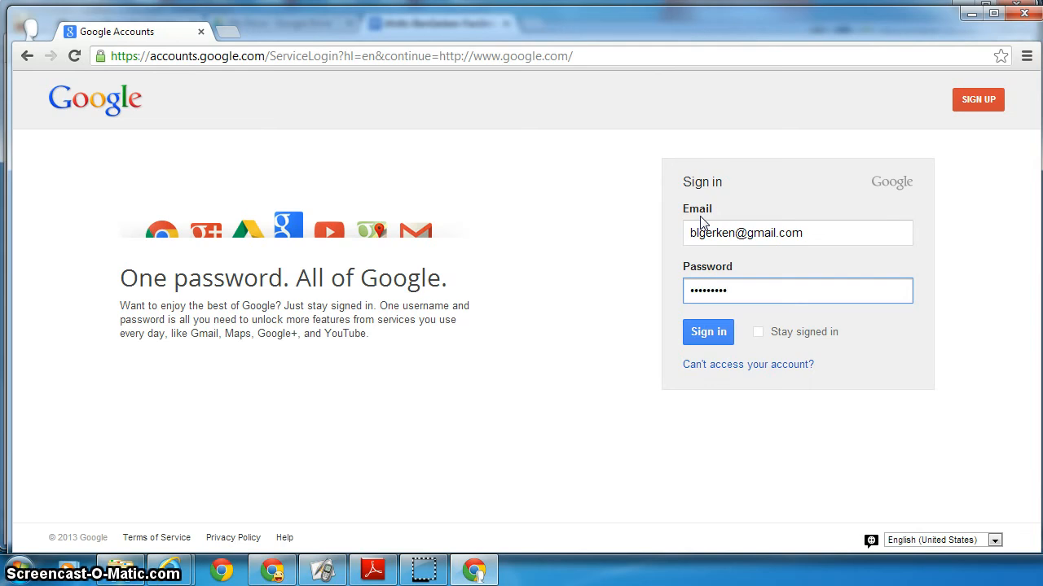
pyautogui.write('••••••••')
pyautogui.press('Return')
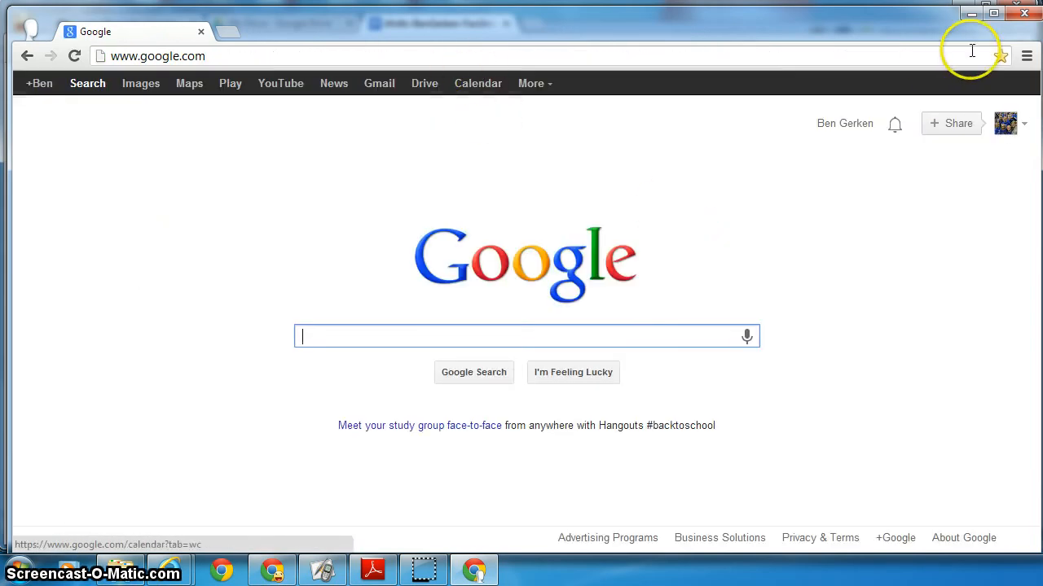
pyautogui.click(971, 14)
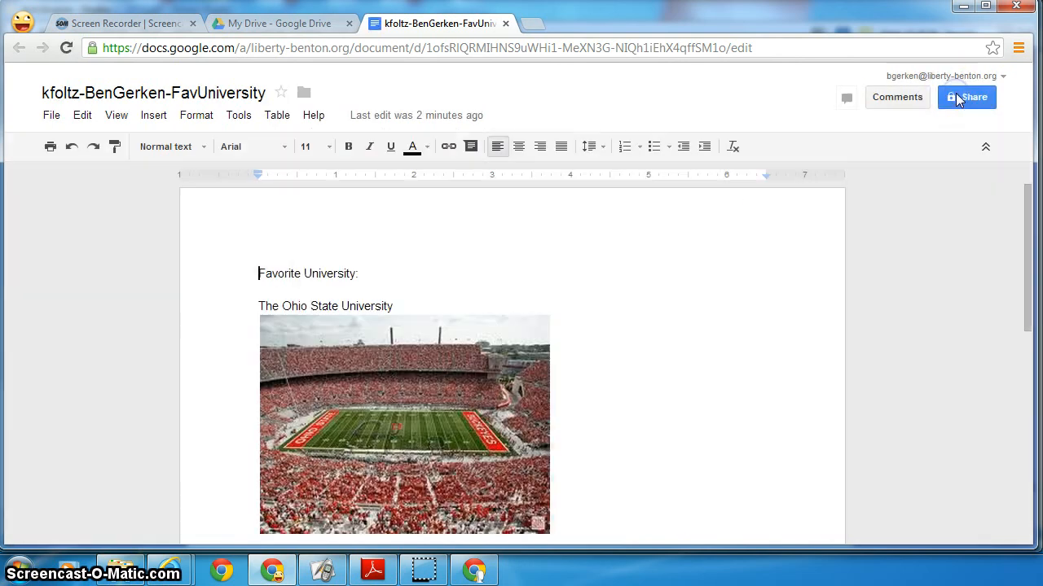
# - Invite the outside Gmail address to the document and confirm sharing outside the organisation
pyautogui.click(956, 97)
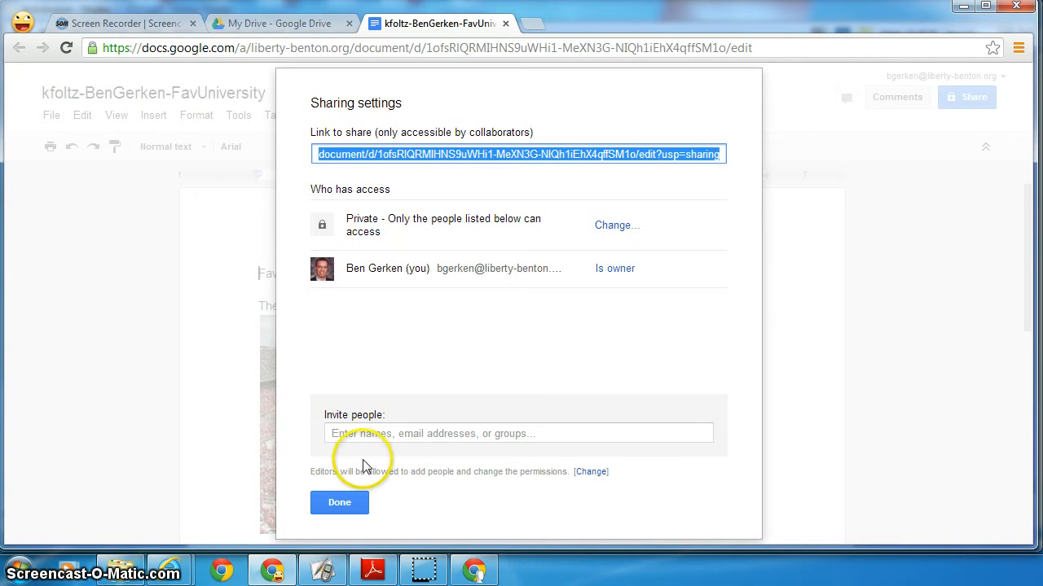
pyautogui.click(365, 427)
pyautogui.click(387, 429)
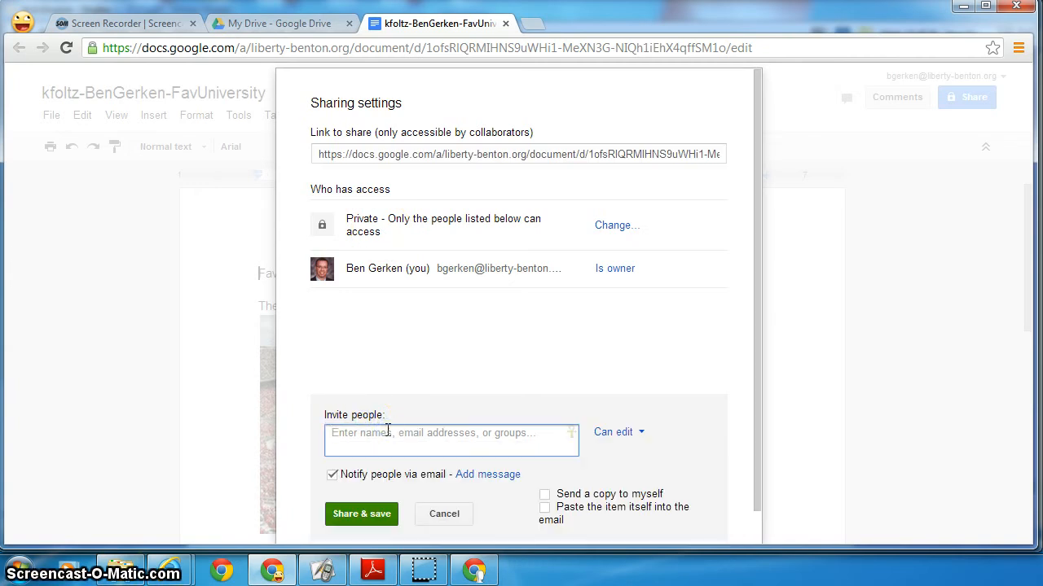
pyautogui.write('blgerk')
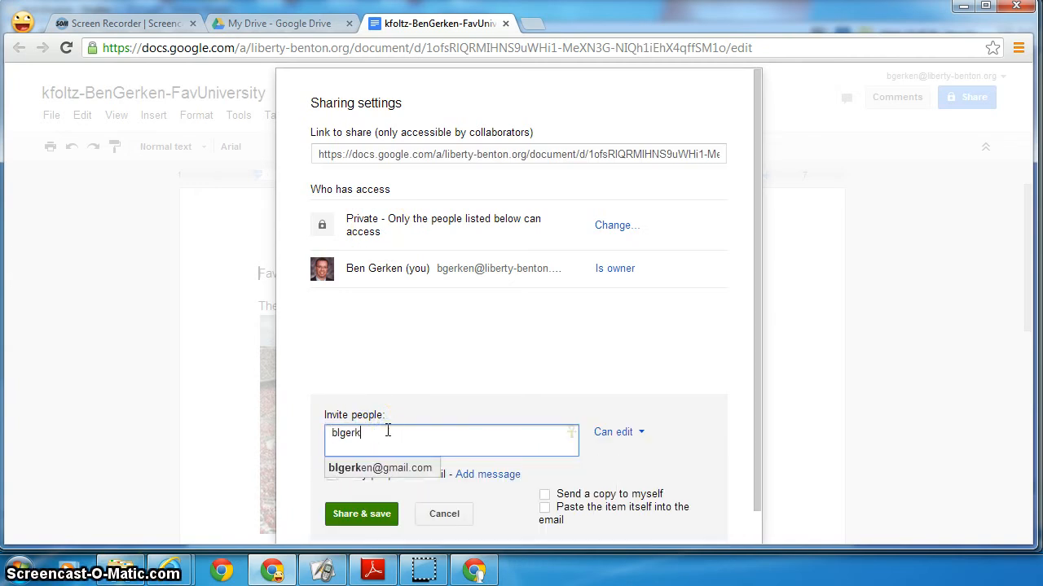
pyautogui.click(385, 466)
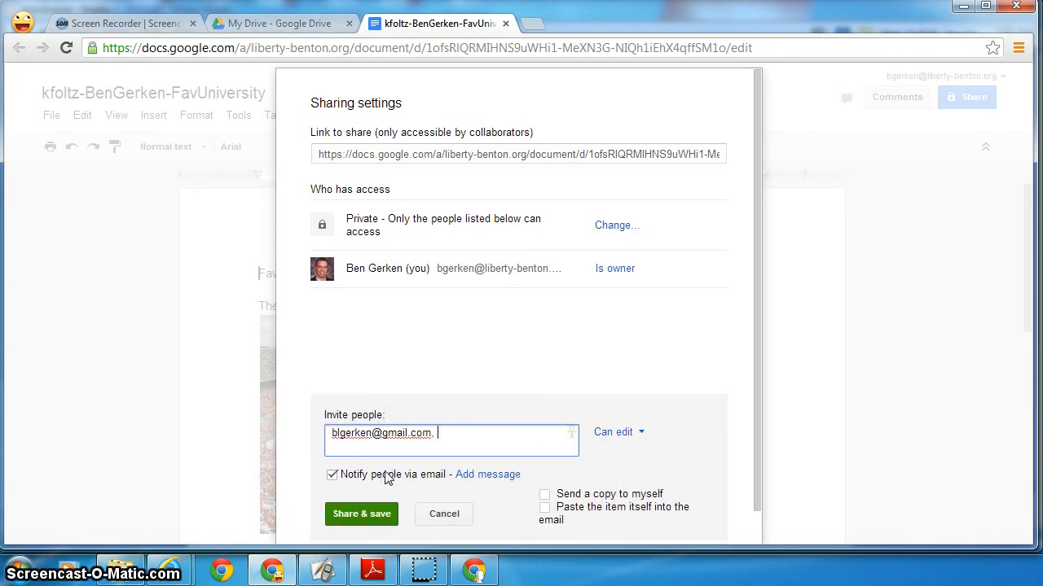
pyautogui.click(361, 515)
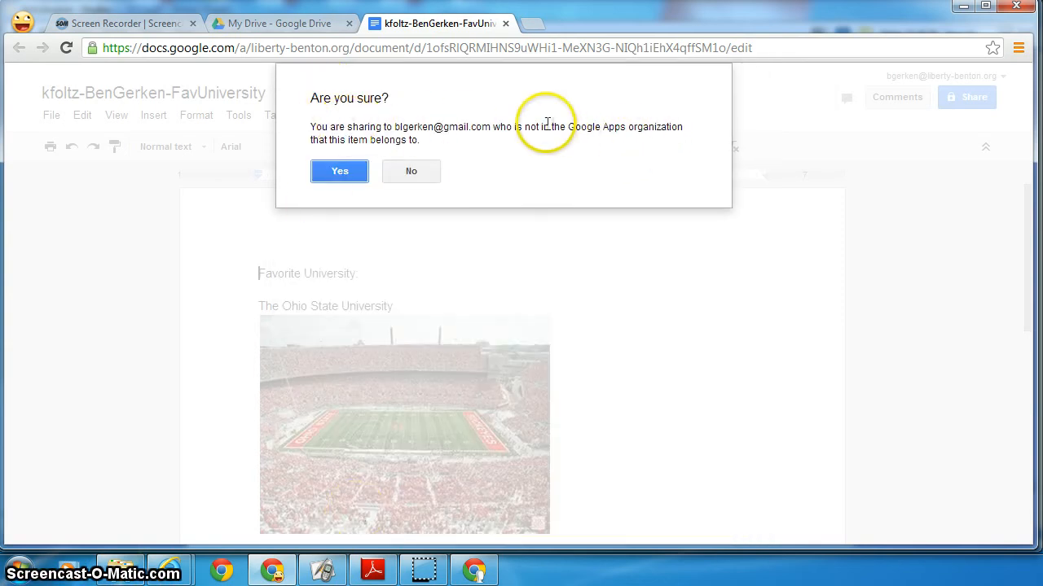
pyautogui.click(336, 170)
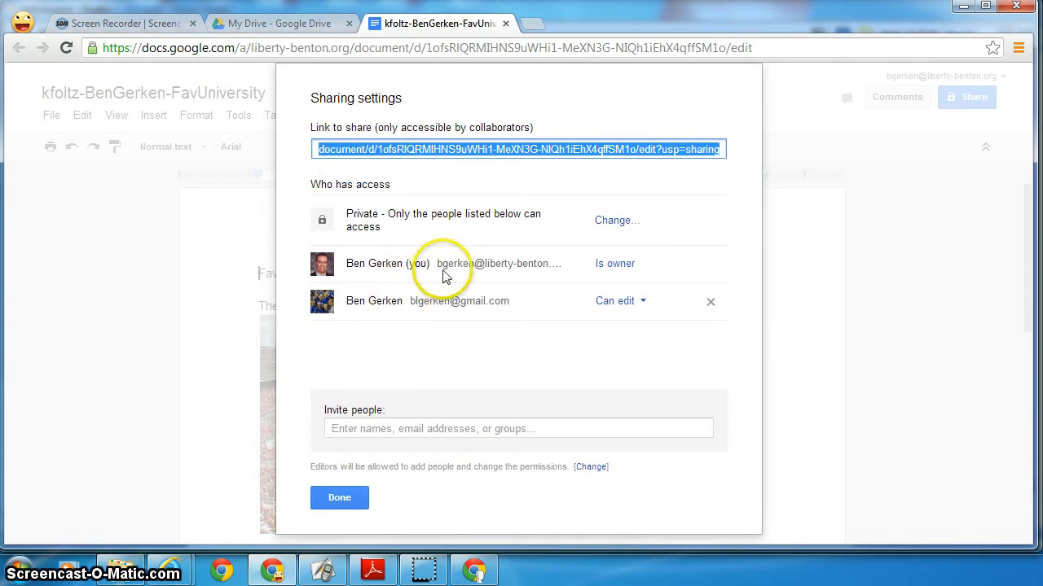
# - Set the invited person's access to Can view and save the permission change
pyautogui.click(644, 303)
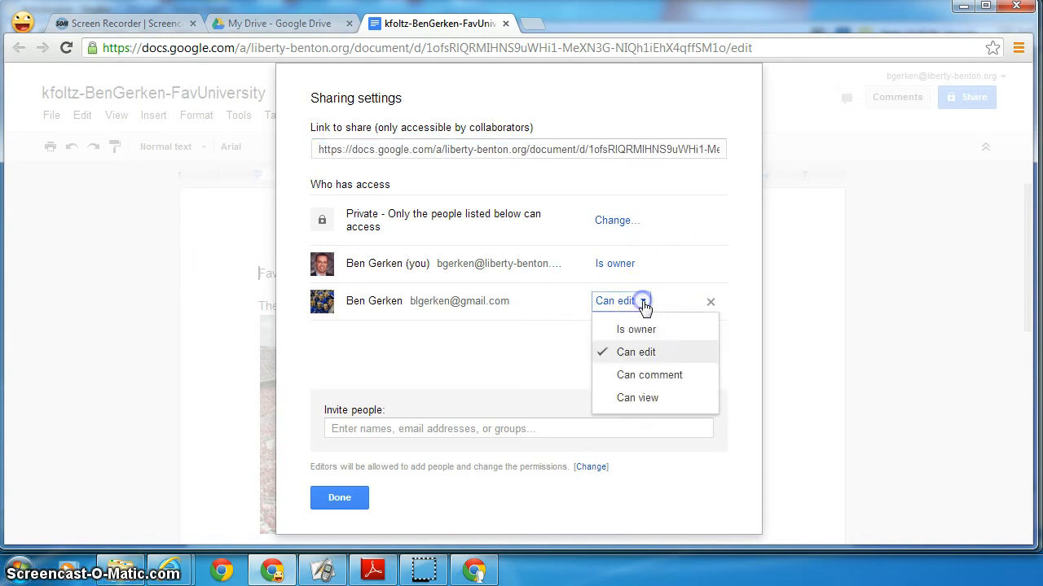
pyautogui.click(644, 400)
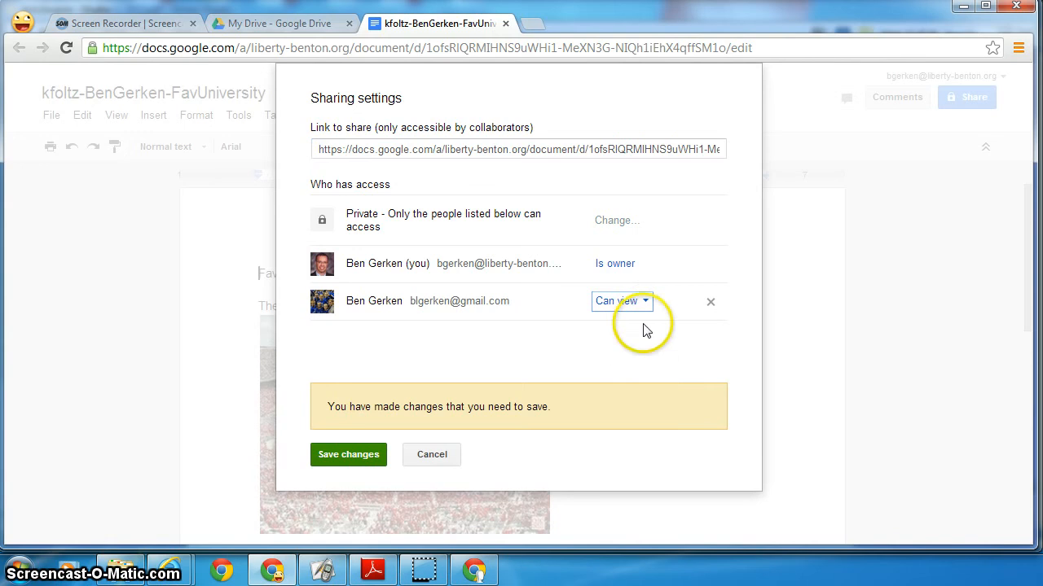
pyautogui.click(645, 303)
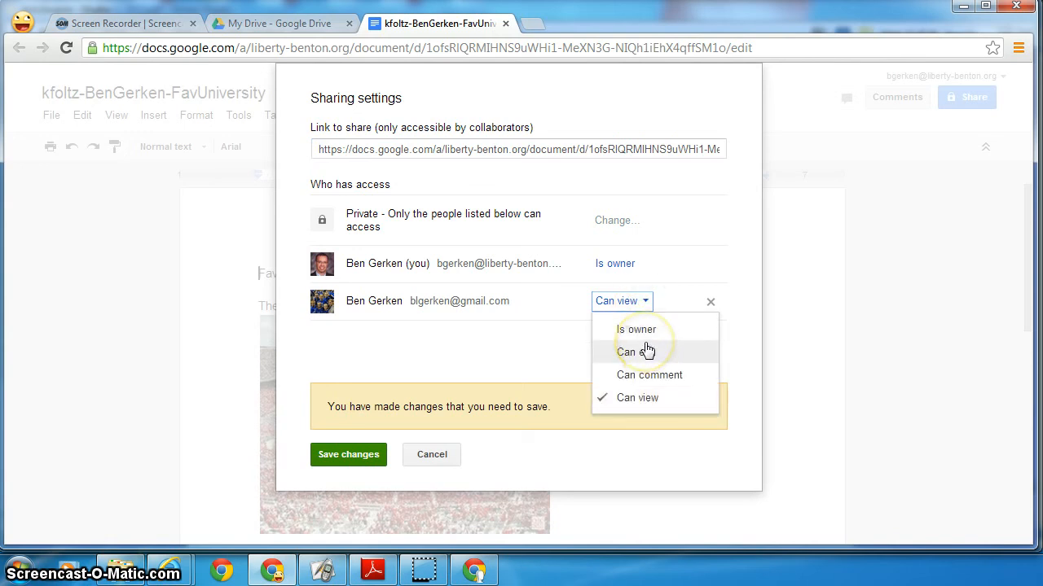
pyautogui.click(646, 351)
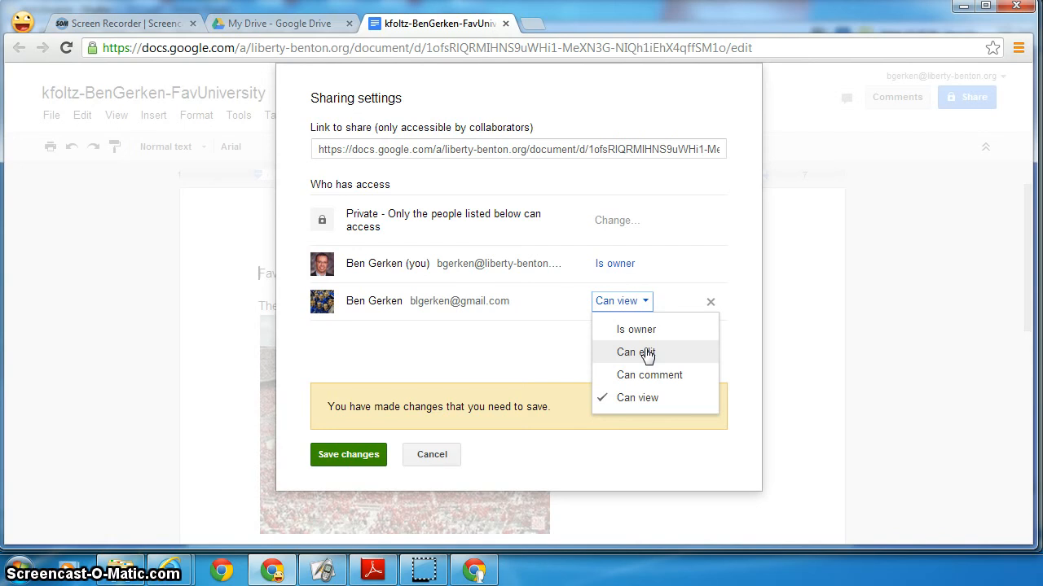
pyautogui.click(643, 373)
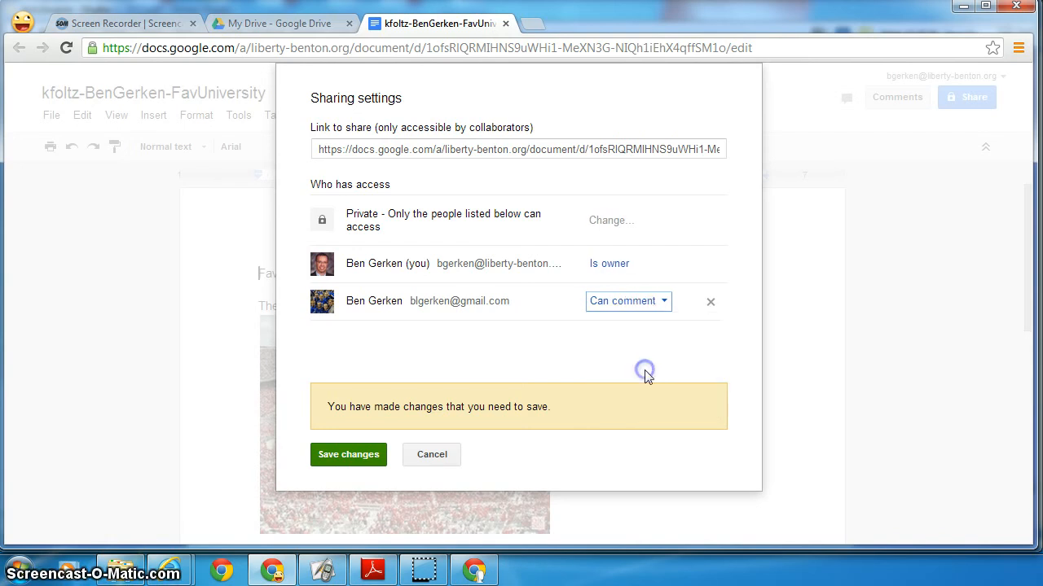
pyautogui.click(658, 302)
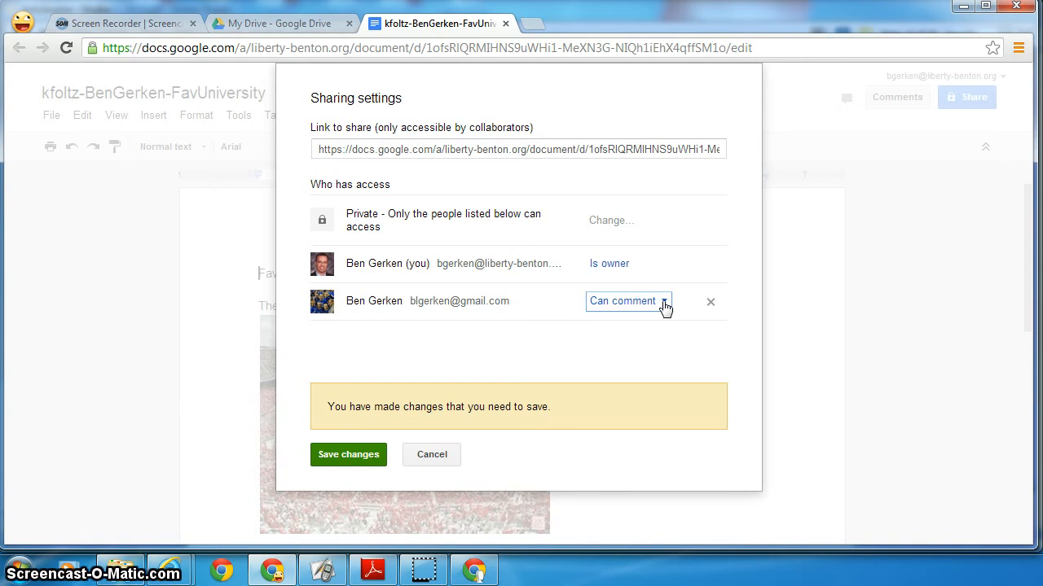
pyautogui.click(661, 306)
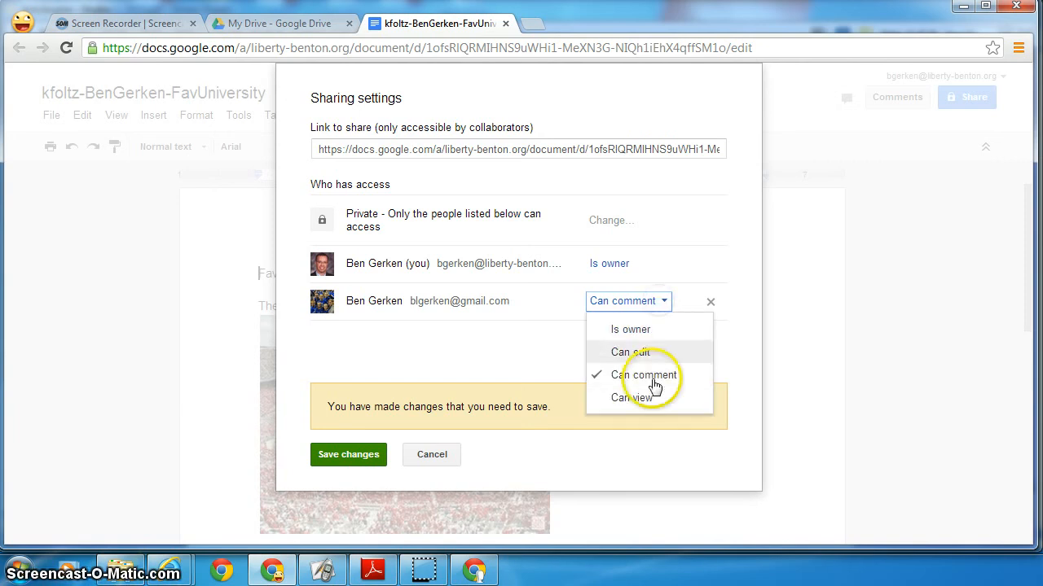
pyautogui.click(648, 399)
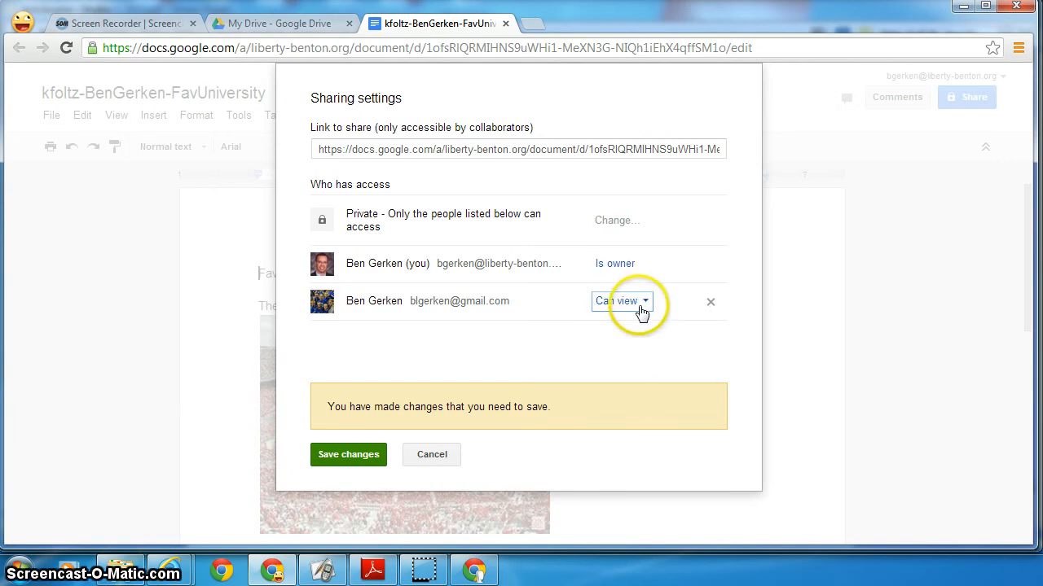
pyautogui.click(362, 454)
pyautogui.click(363, 198)
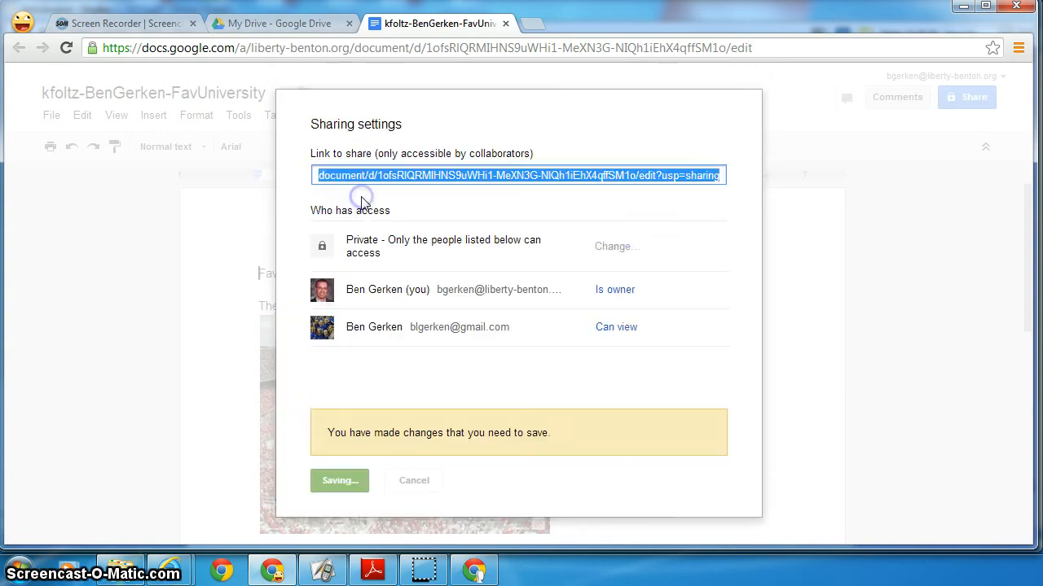
# - As the Gmail user's profile, open the FavUniversity file from Drive's Shared with me list
pyautogui.click(341, 523)
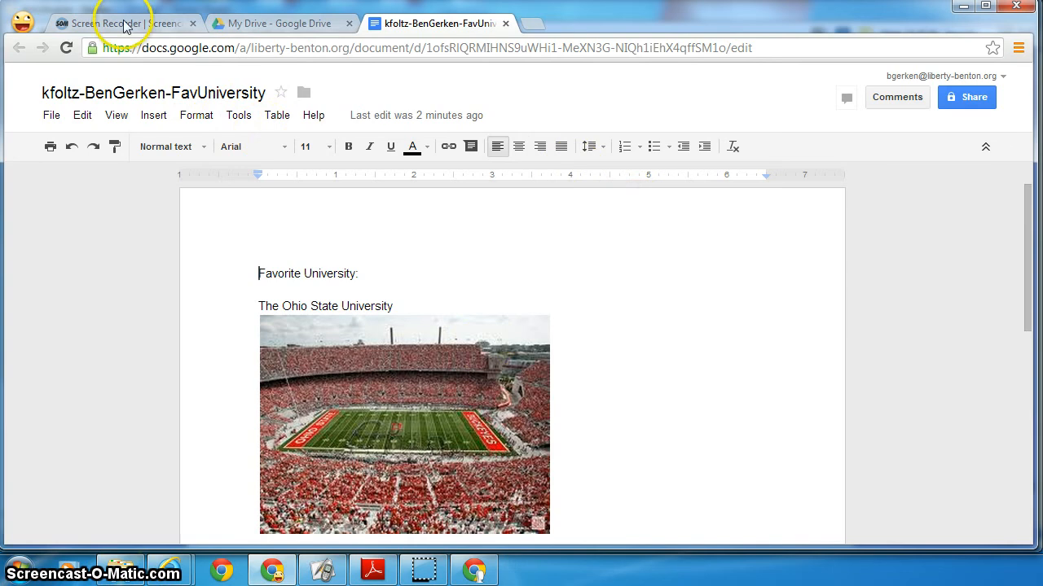
pyautogui.click(23, 22)
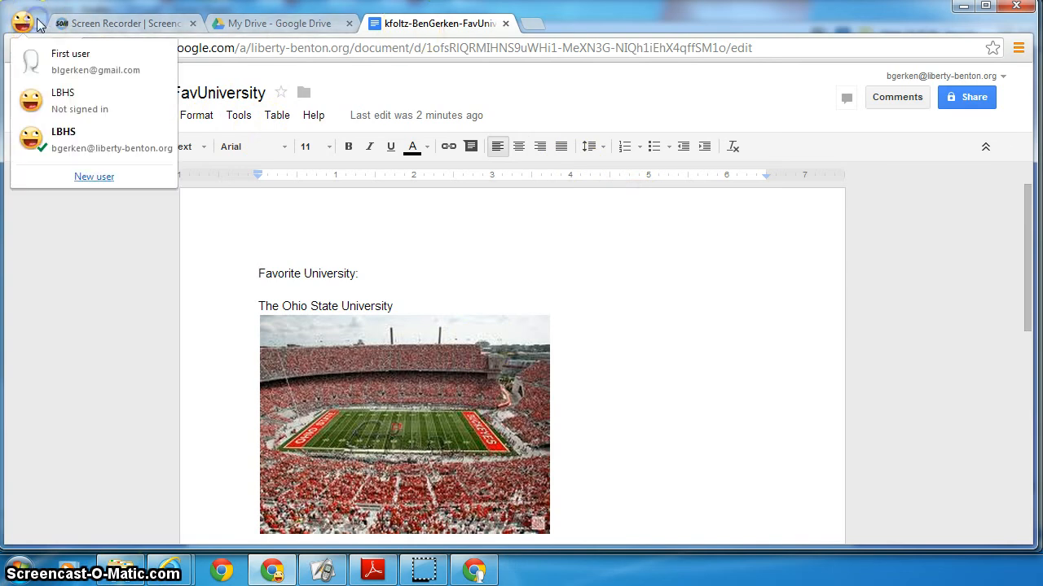
pyautogui.click(34, 56)
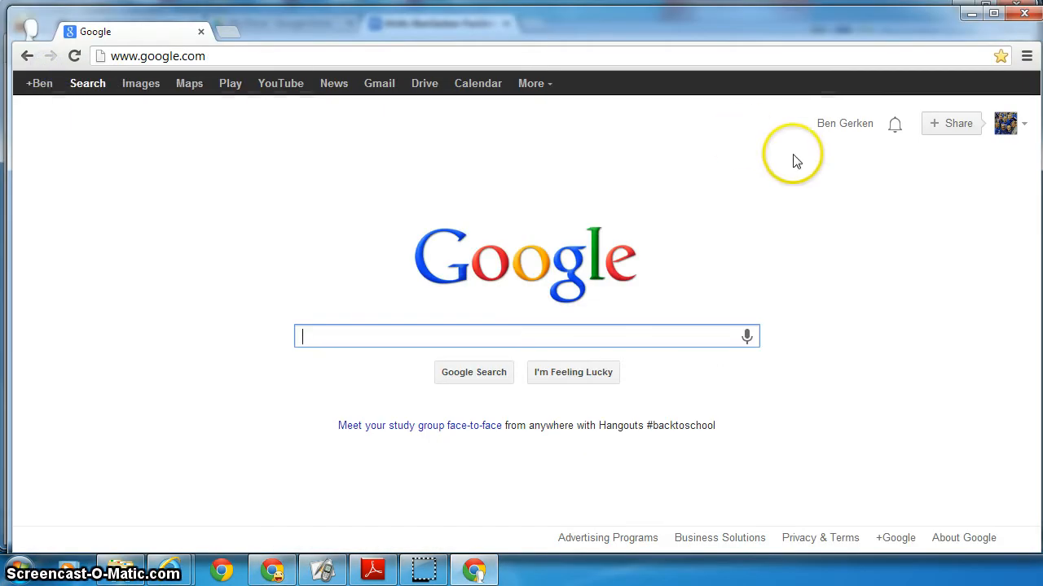
pyautogui.click(422, 90)
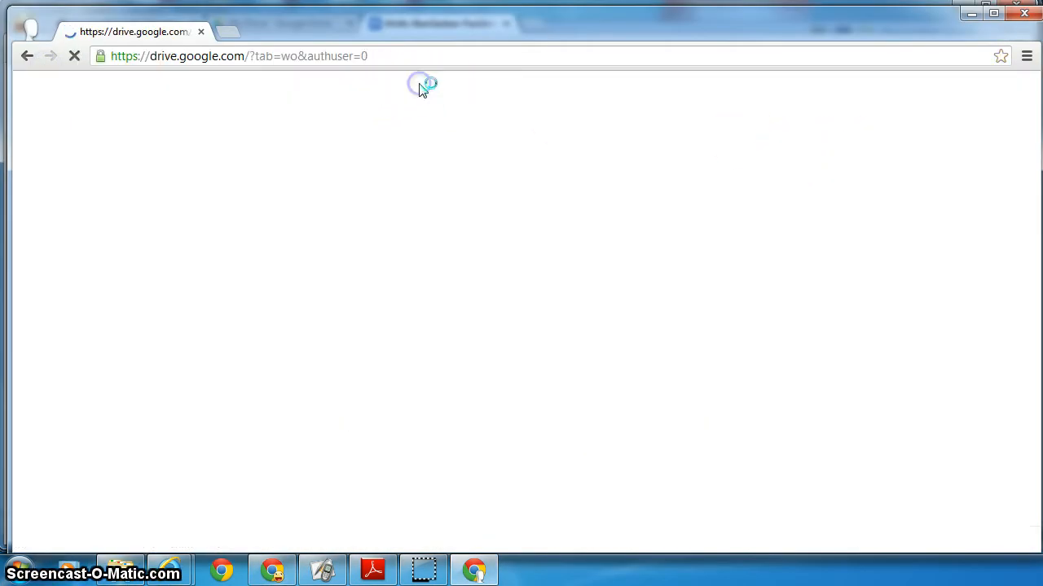
pyautogui.click(130, 272)
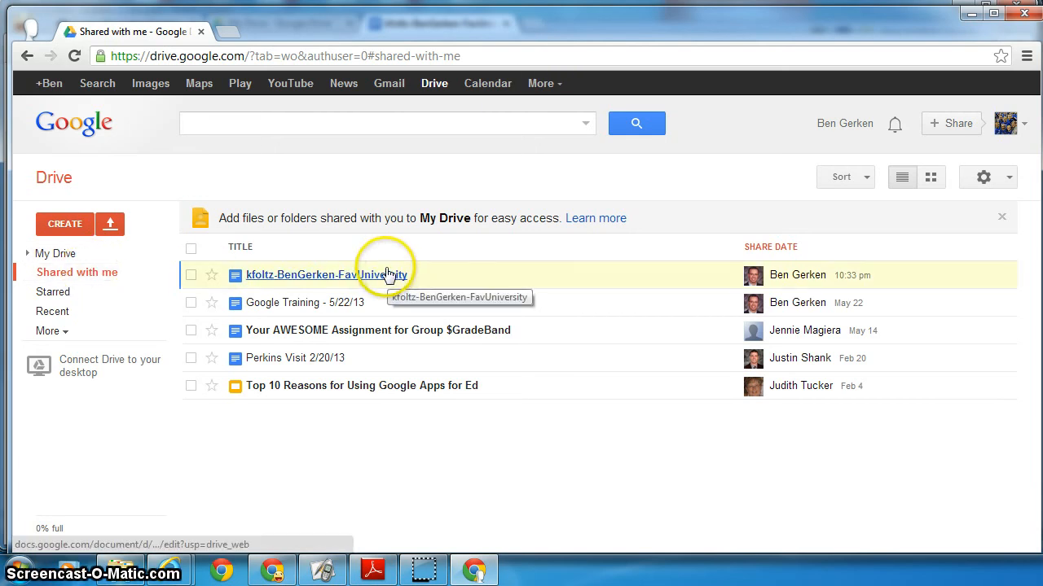
pyautogui.click(358, 281)
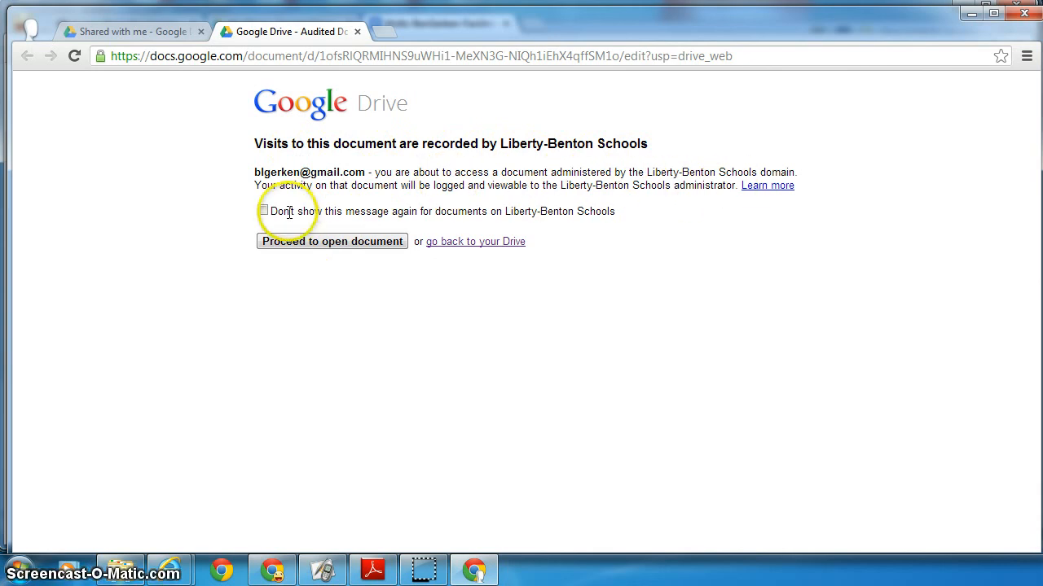
pyautogui.click(298, 241)
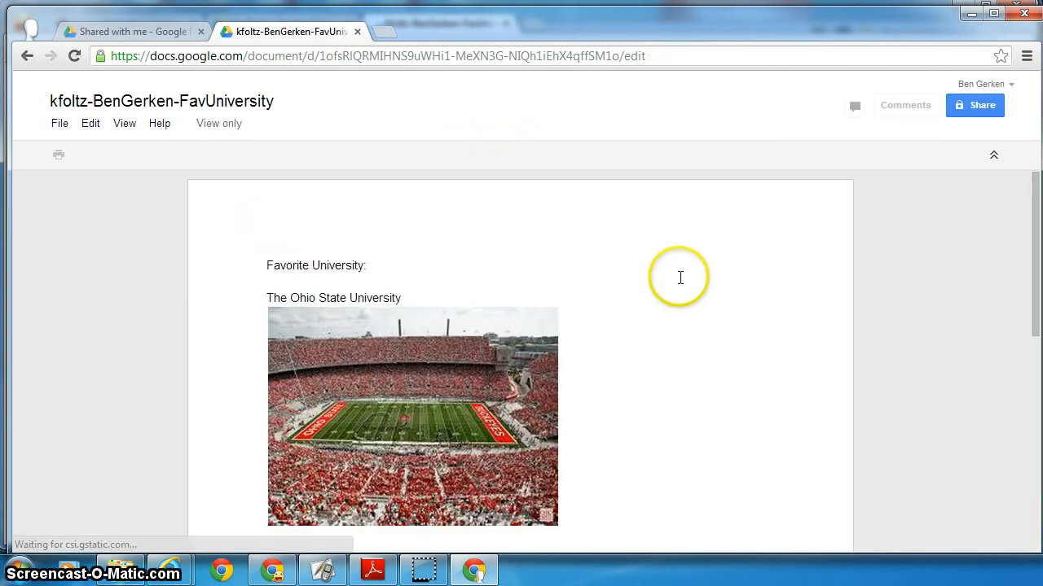
# - Try selecting the heading and university lines to confirm view-only access, then close the document
pyautogui.scroll(-1, 680, 277)
pyautogui.scroll(-1, 680, 277)
pyautogui.scroll(2, 679, 277)
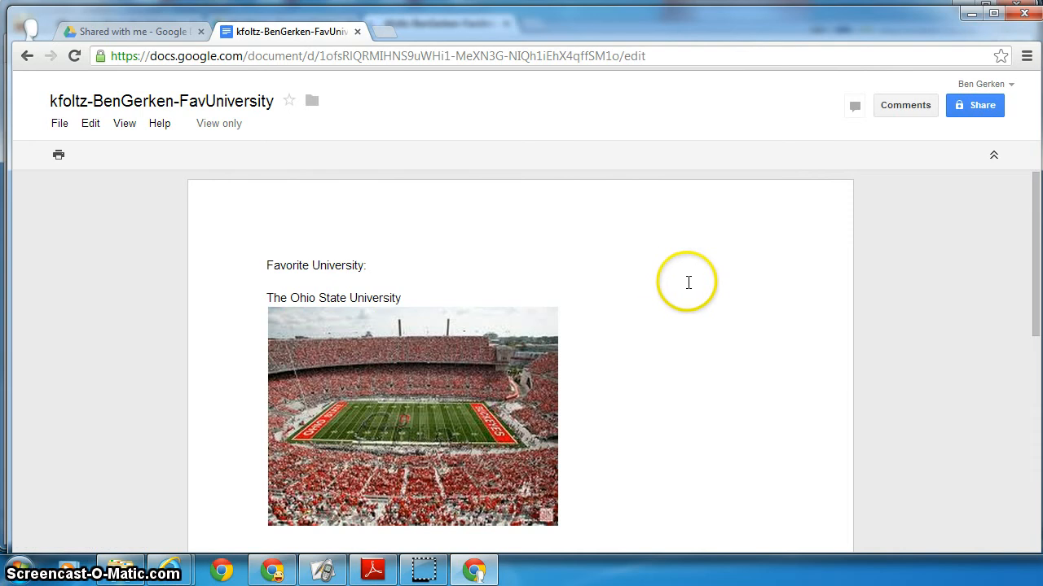
pyautogui.moveTo(364, 265); pyautogui.dragTo(242, 264)
pyautogui.moveTo(425, 303); pyautogui.dragTo(195, 295)
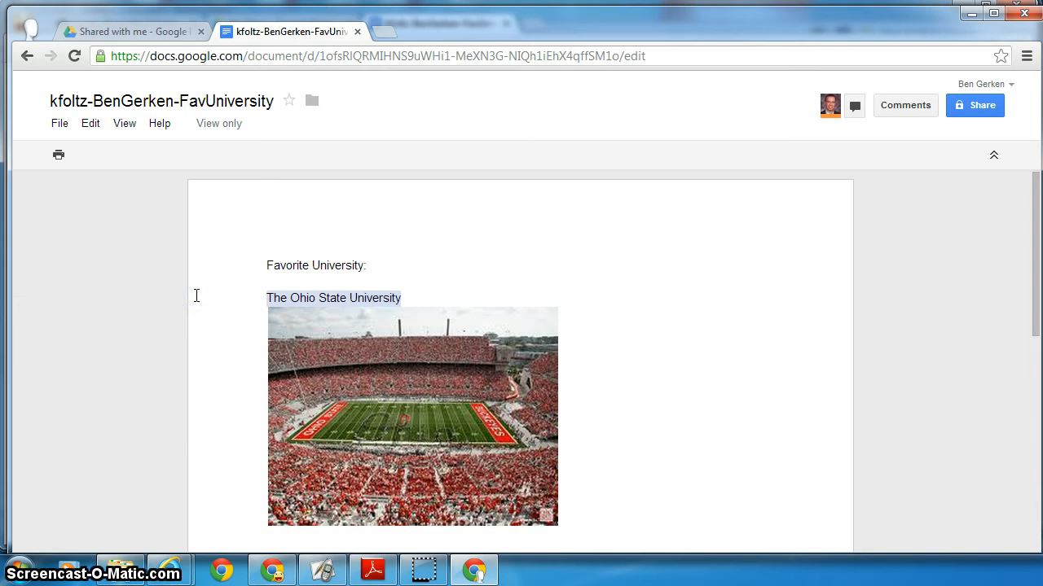
pyautogui.click(421, 322)
pyautogui.click(415, 295)
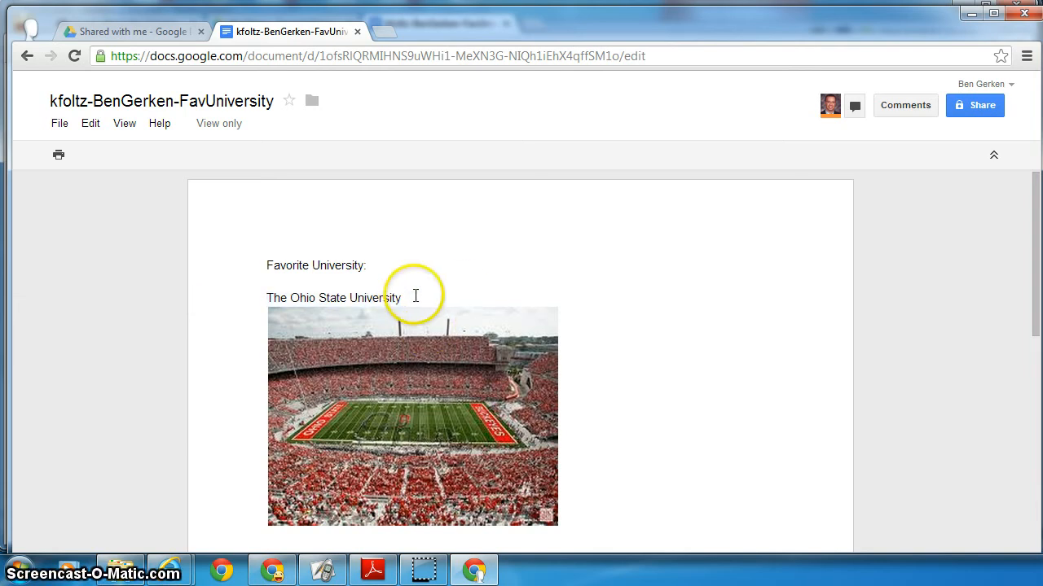
pyautogui.moveTo(415, 296); pyautogui.dragTo(232, 297)
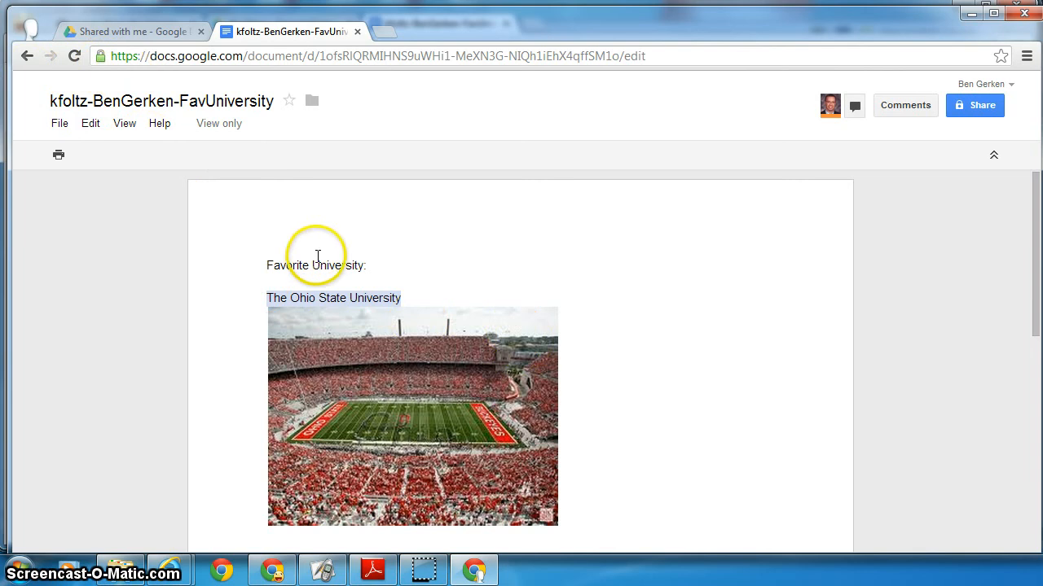
pyautogui.click(357, 31)
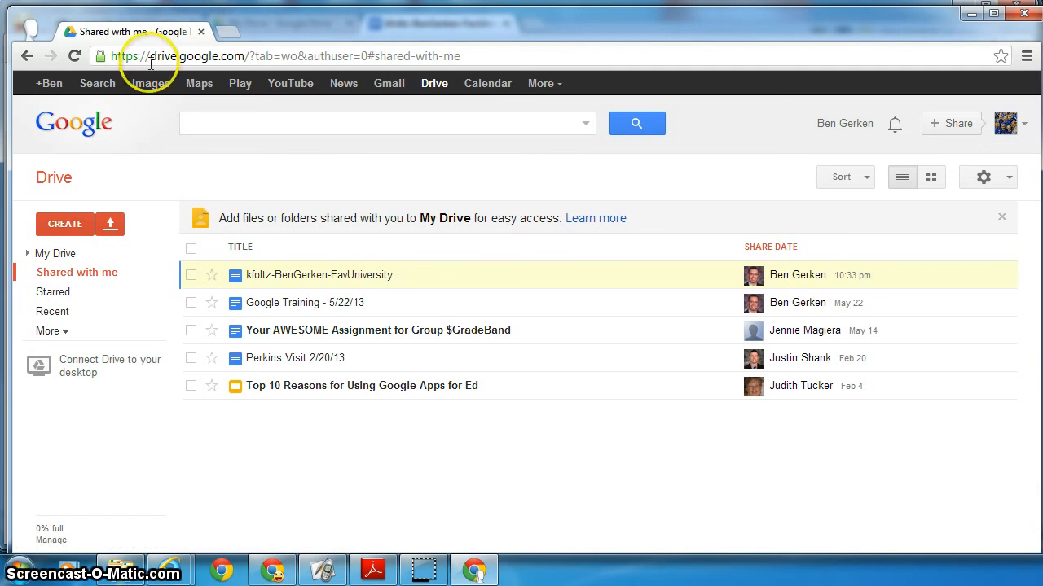
# - Switch back to the school account's profile and close the FavUniversity document tab
pyautogui.click(29, 26)
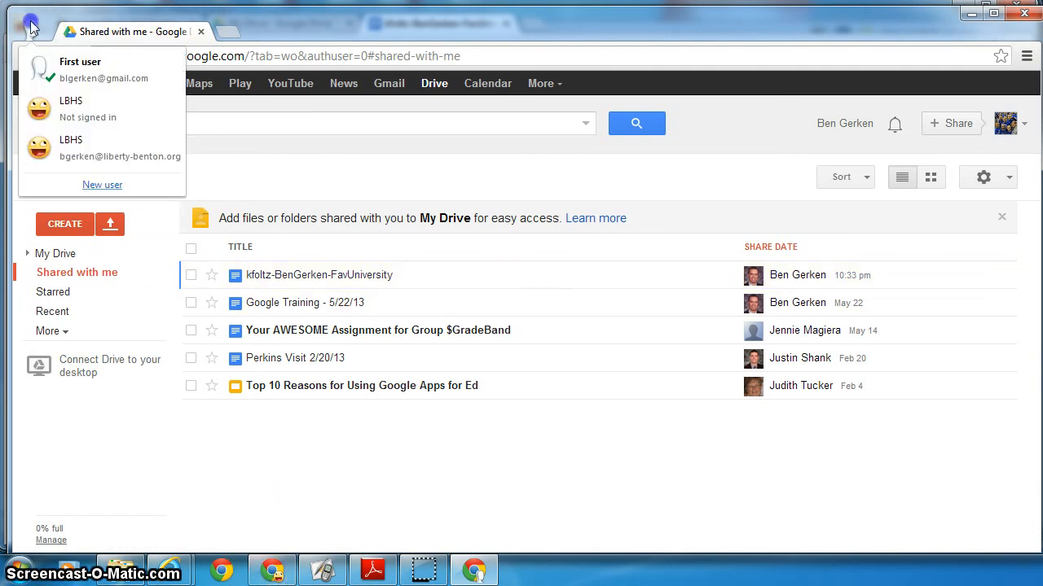
pyautogui.click(61, 147)
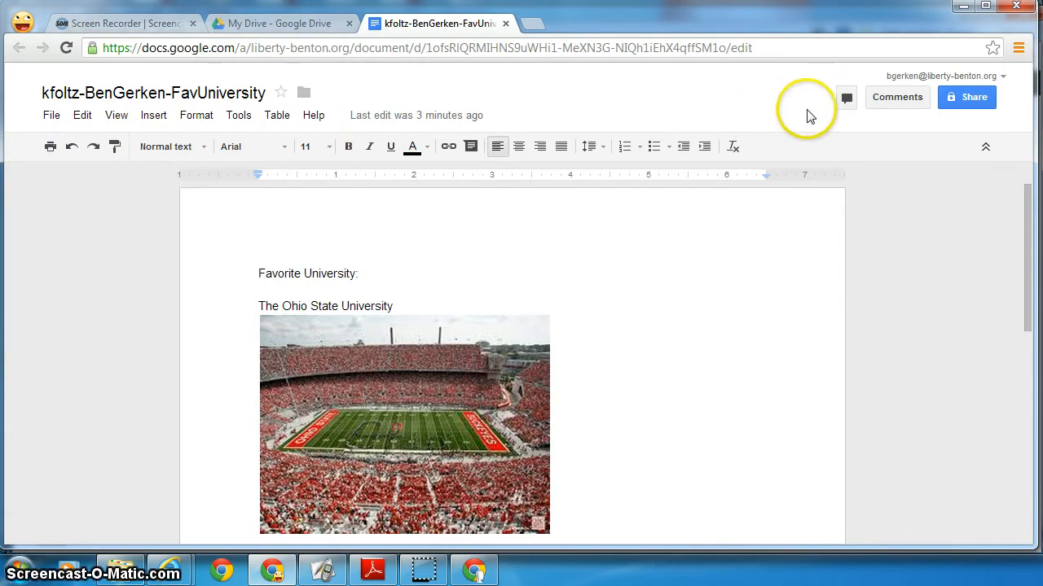
pyautogui.click(505, 24)
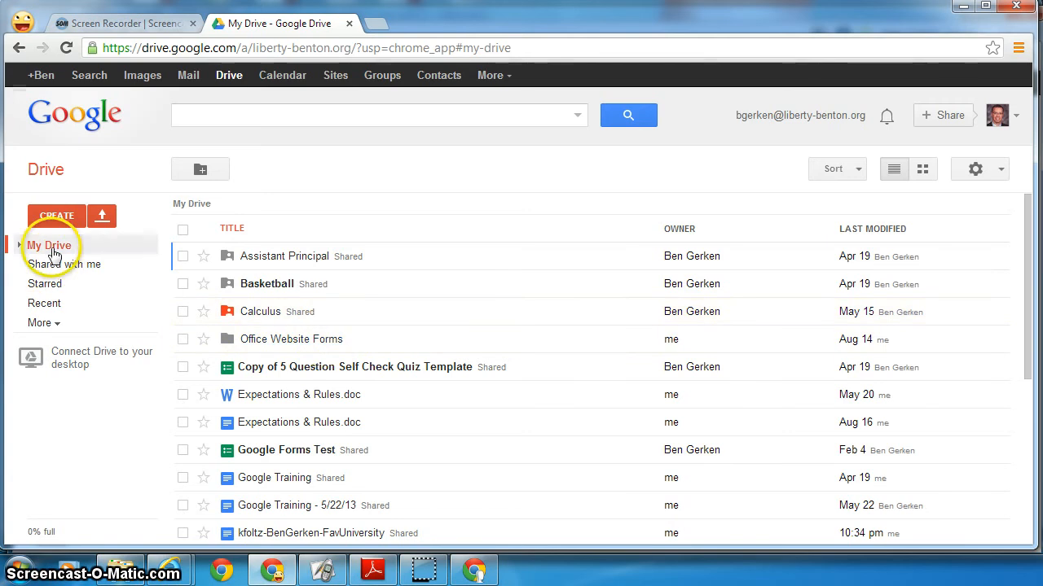
# - Create a new My Drive folder named with the teacher's name, ending in '-3rd Period'
pyautogui.click(57, 215)
pyautogui.click(80, 247)
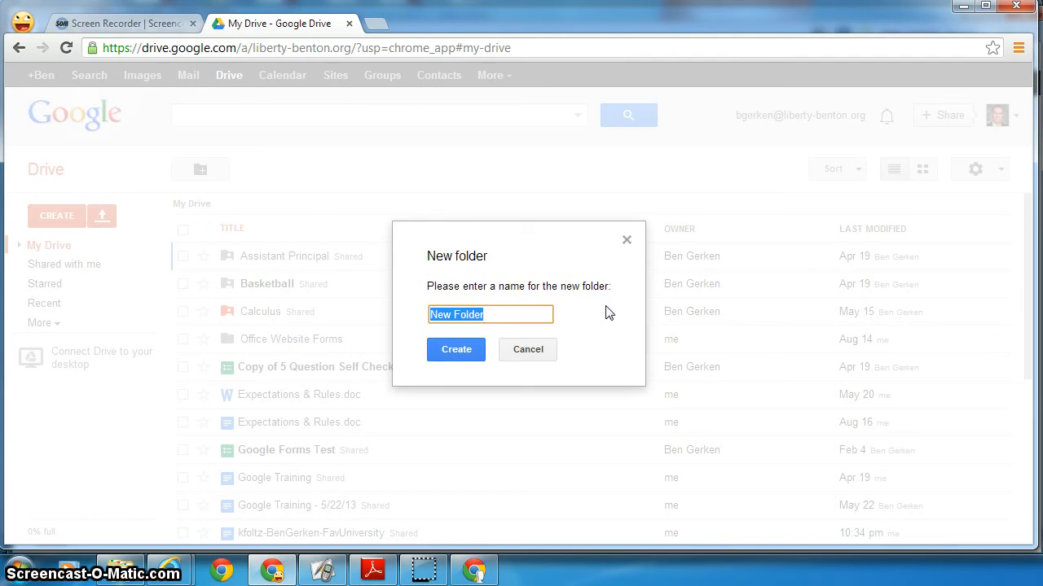
pyautogui.write('Mrs')
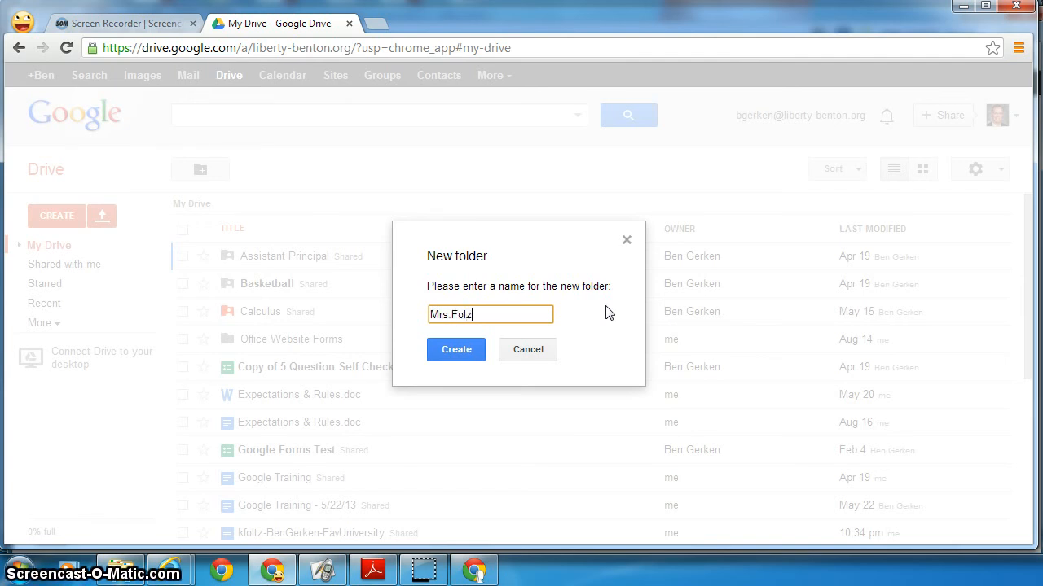
pyautogui.write('.Foltz-3rd Period')
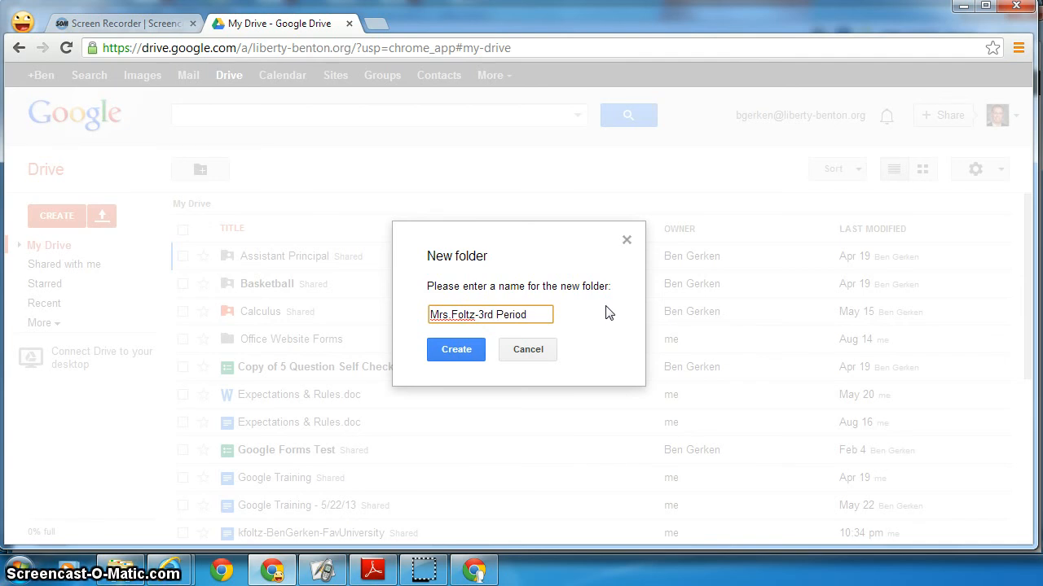
pyautogui.click(593, 316)
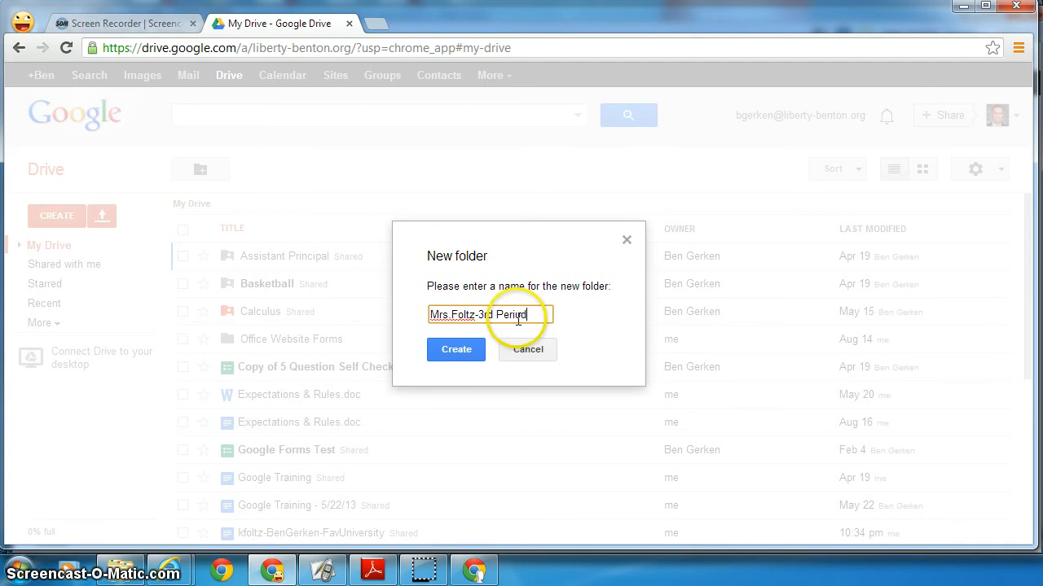
pyautogui.click(462, 350)
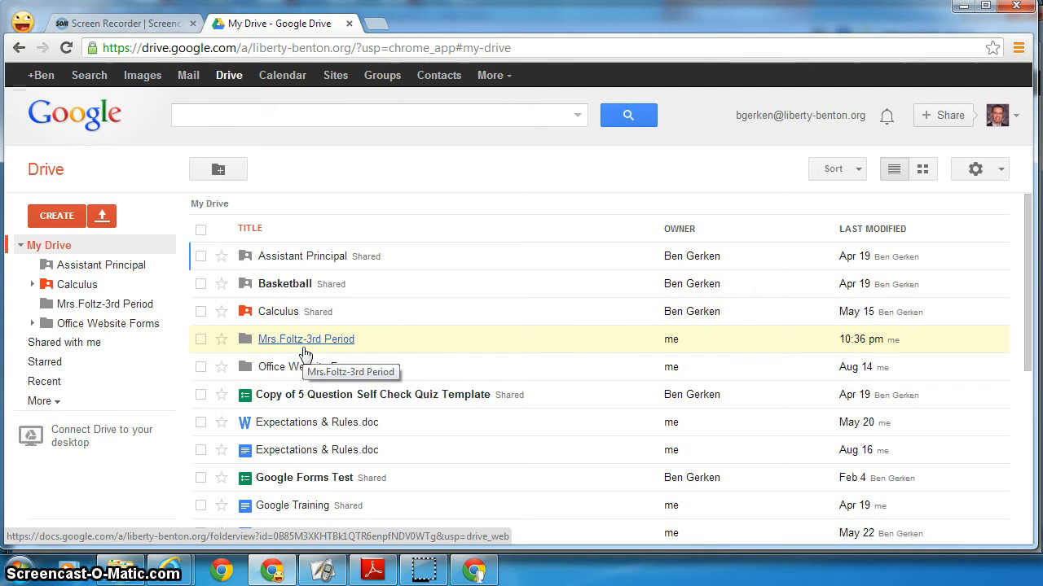
pyautogui.click(305, 349)
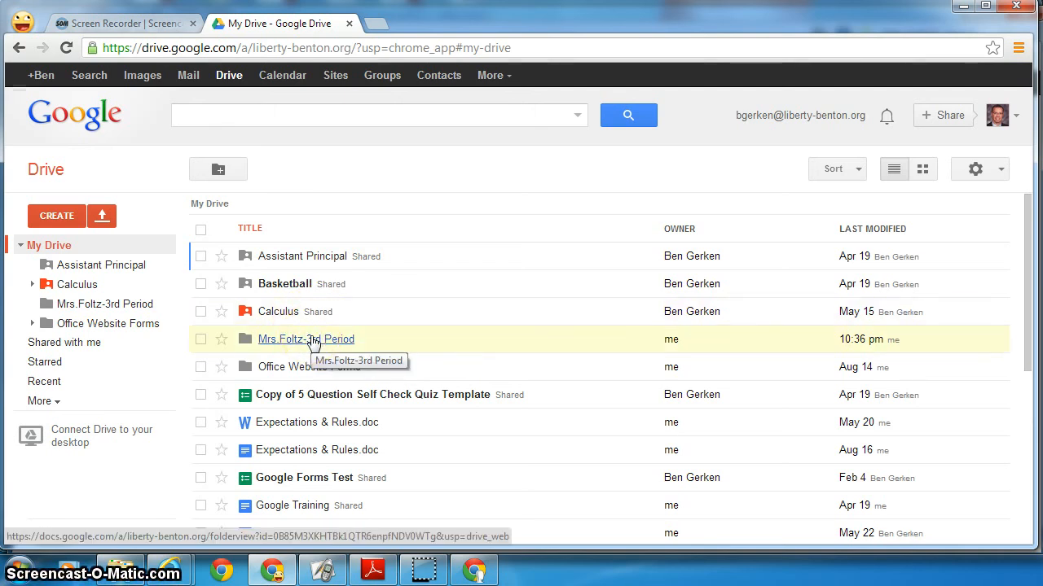
pyautogui.click(349, 397)
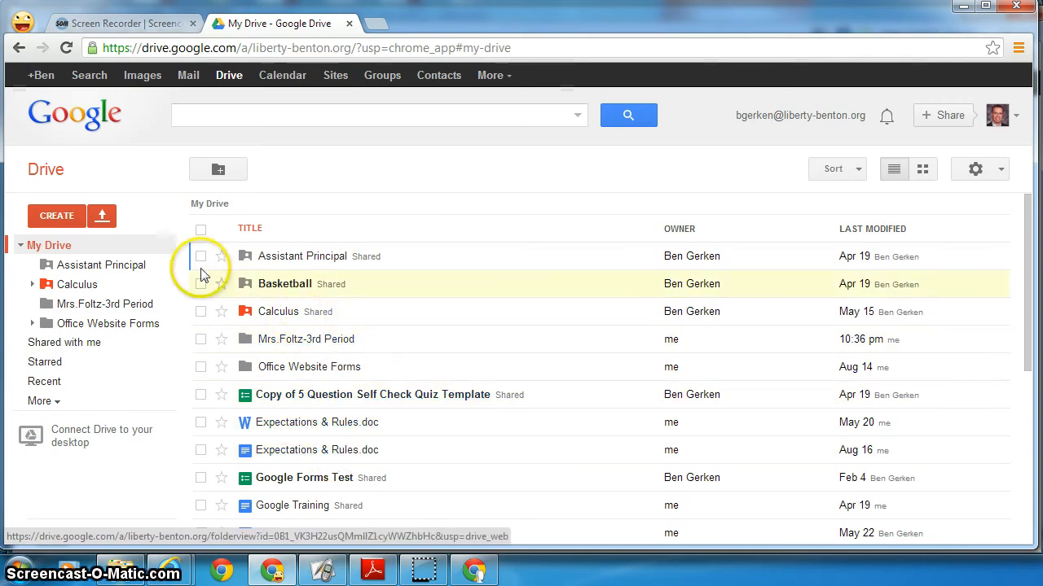
pyautogui.click(76, 215)
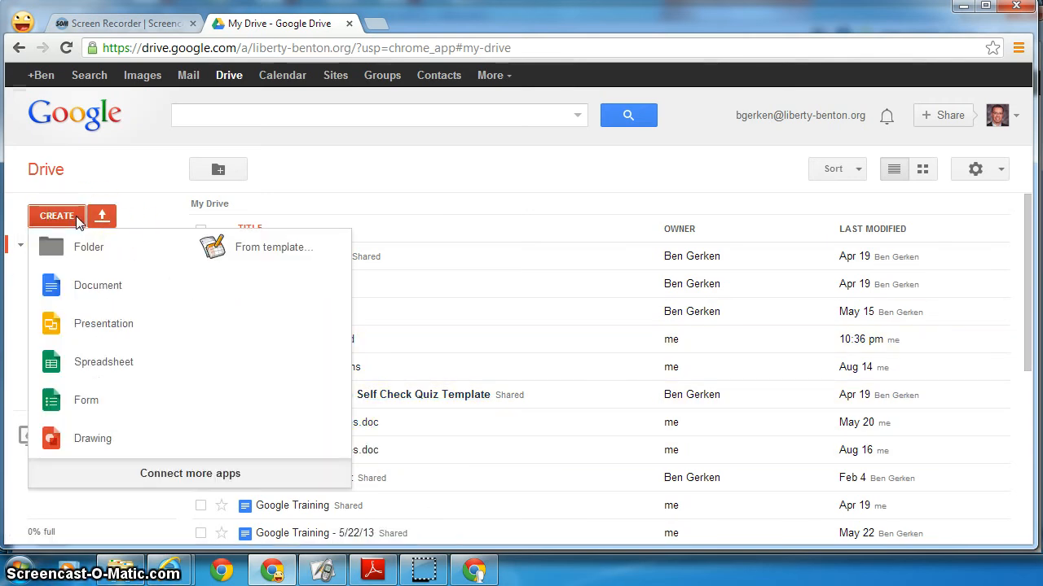
# - Create a blank spreadsheet and enter 1, 2, 23 and asdf in cells A1–A4
pyautogui.click(108, 364)
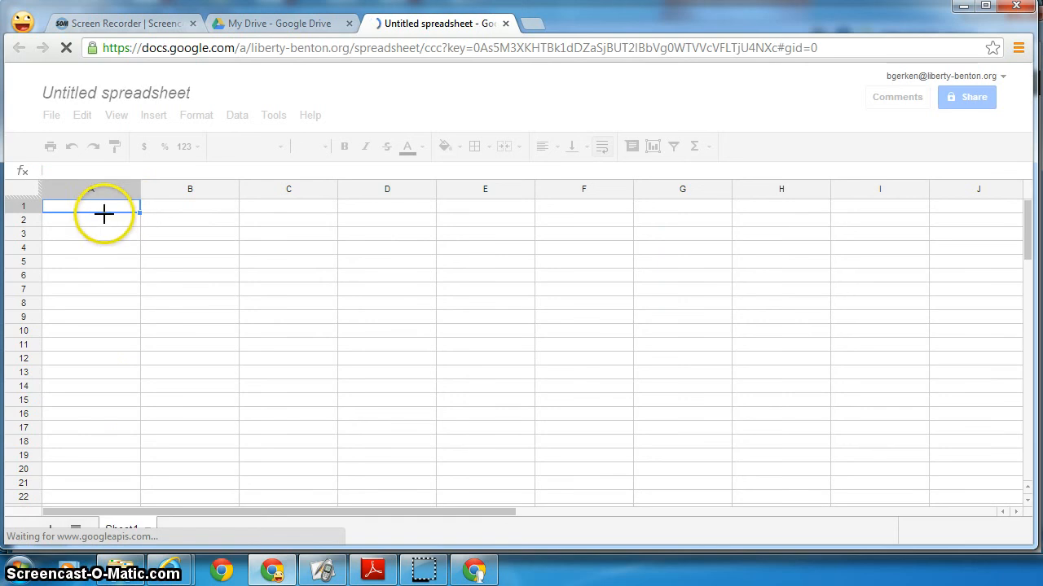
pyautogui.write('1')
pyautogui.press('Return')
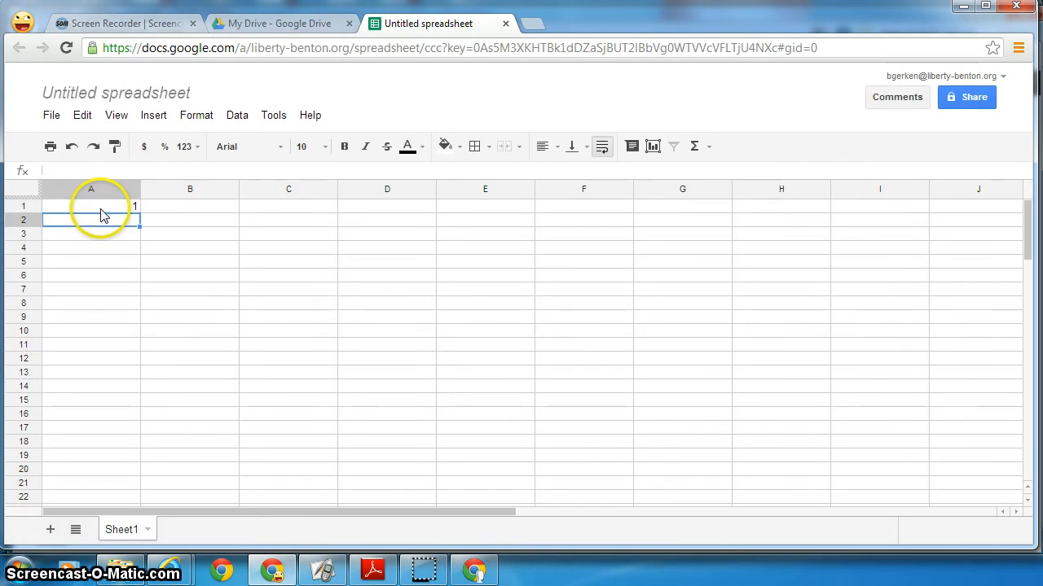
pyautogui.write('2')
pyautogui.press('Return')
pyautogui.write('23')
pyautogui.press('Return')
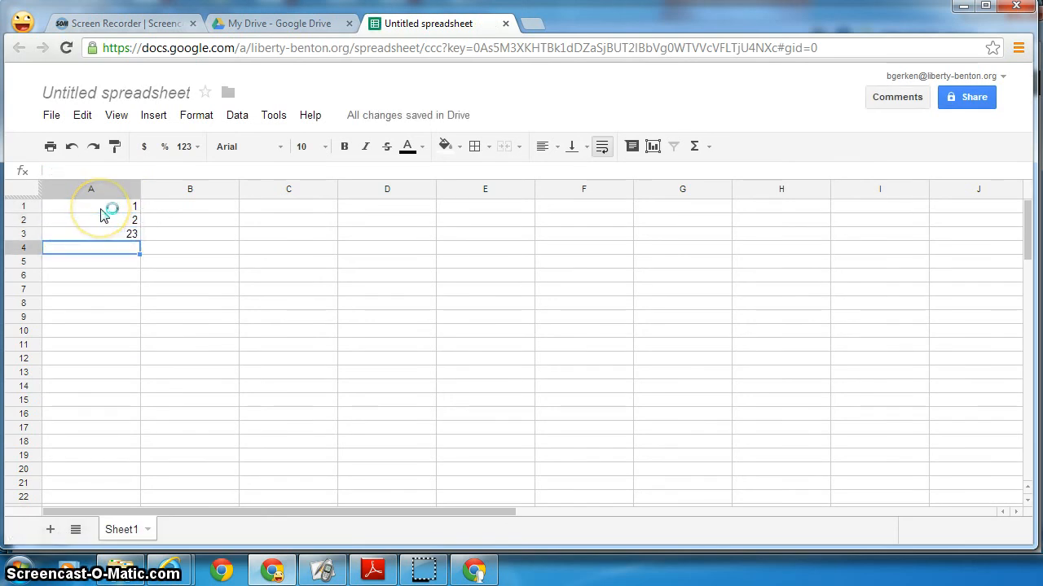
pyautogui.press('Return')
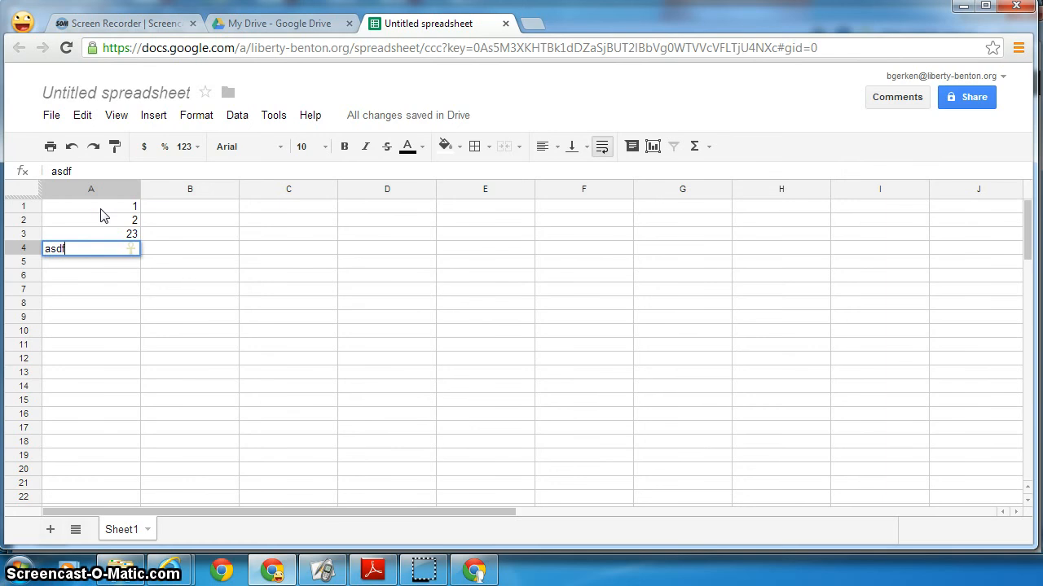
pyautogui.press('Return')
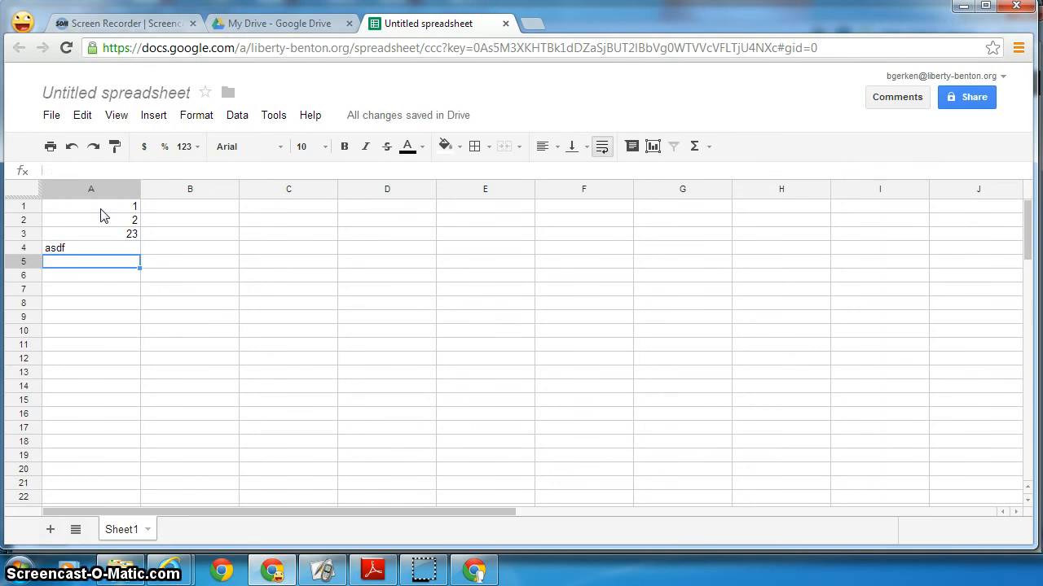
# - Rename the spreadsheet to the two owners' names followed by 'Data Collection'
pyautogui.click(118, 94)
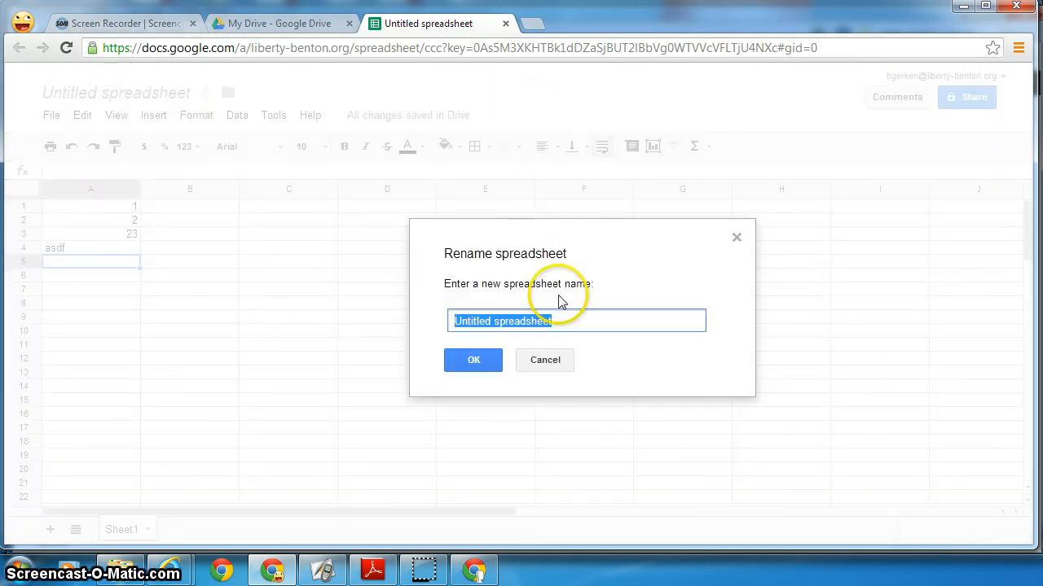
pyautogui.write('kfoltz')
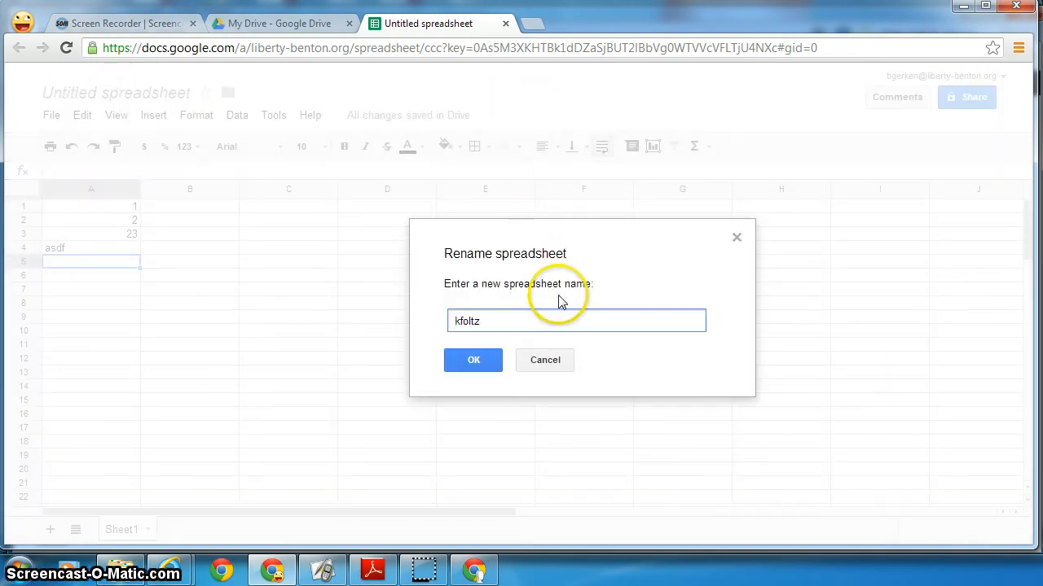
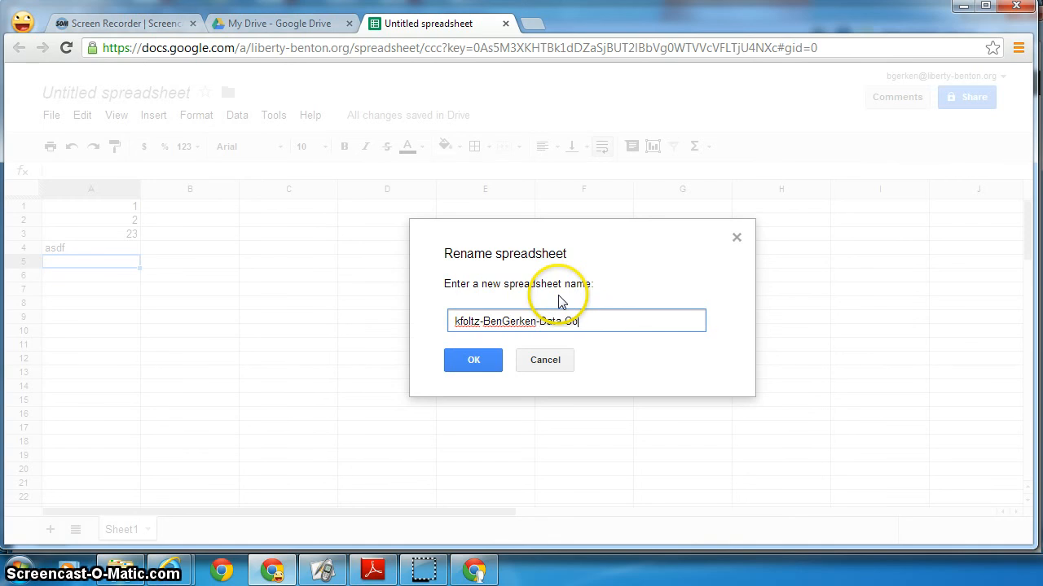
pyautogui.write('llection')
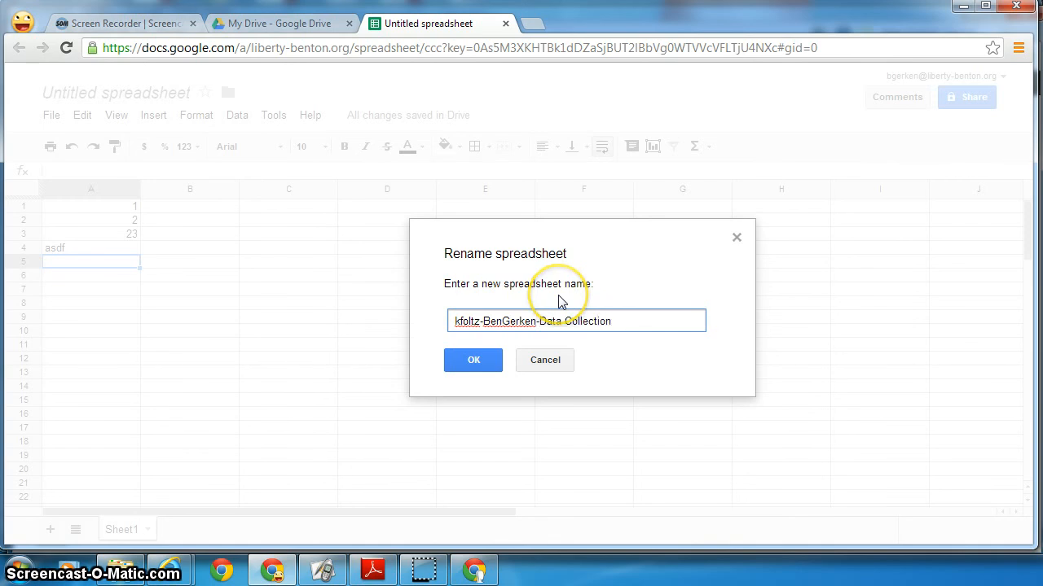
pyautogui.click(495, 360)
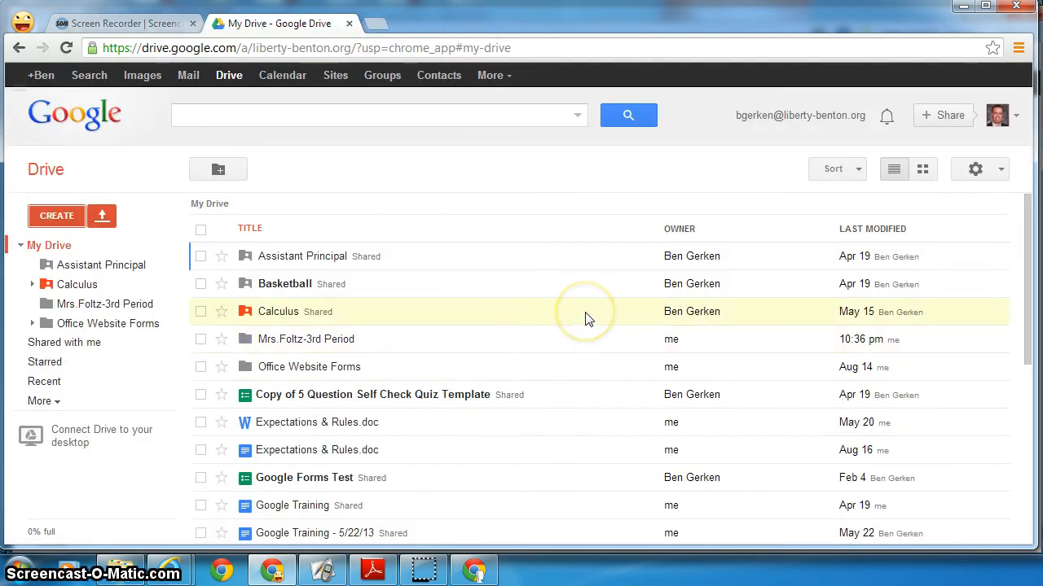
# - Move the Data Collection spreadsheet into the 3rd Period folder and open that folder
pyautogui.scroll(-2, 588, 317)
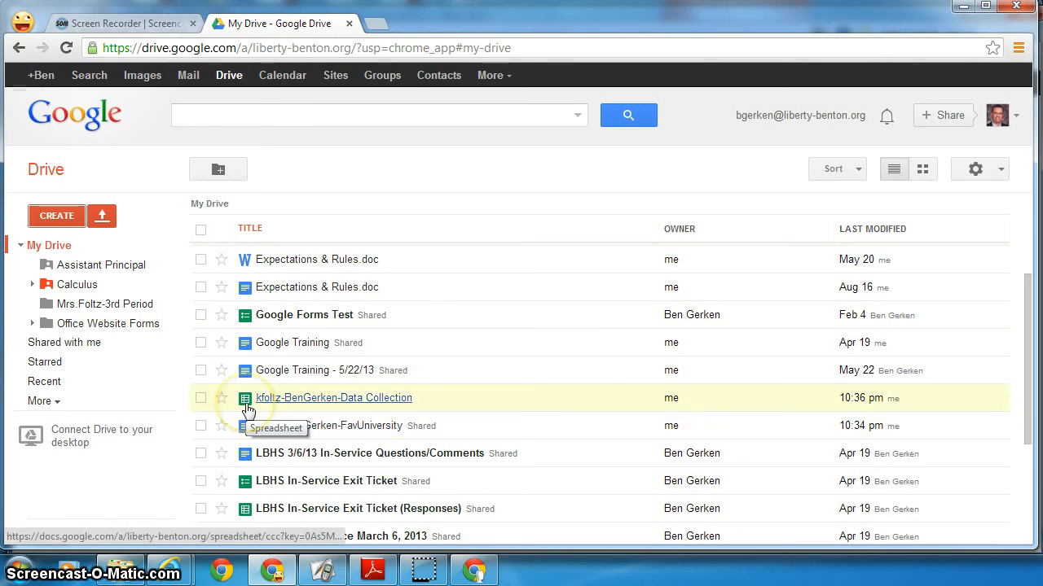
pyautogui.scroll(1, 529, 403)
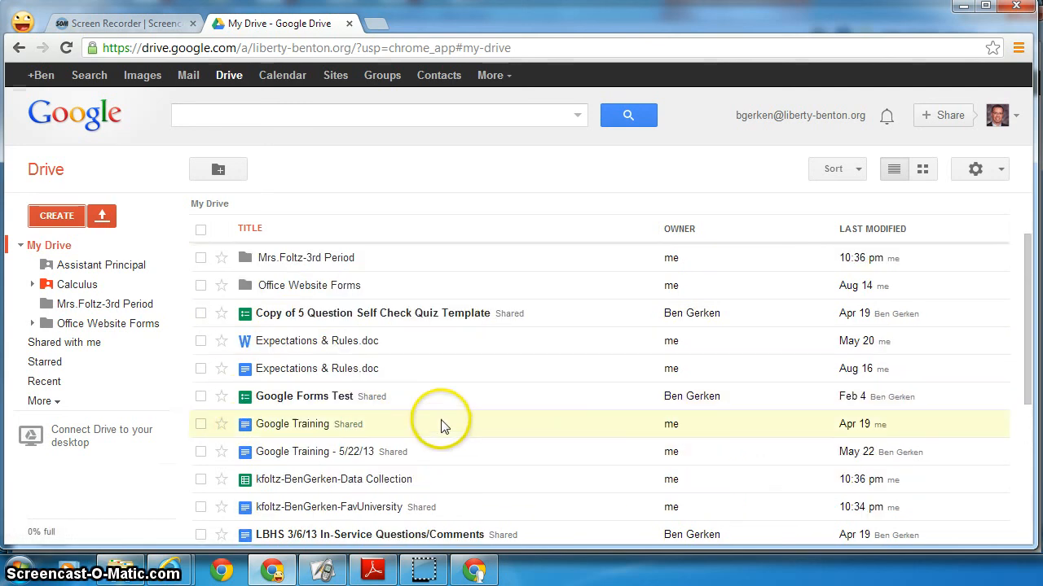
pyautogui.moveTo(266, 482); pyautogui.dragTo(294, 265)
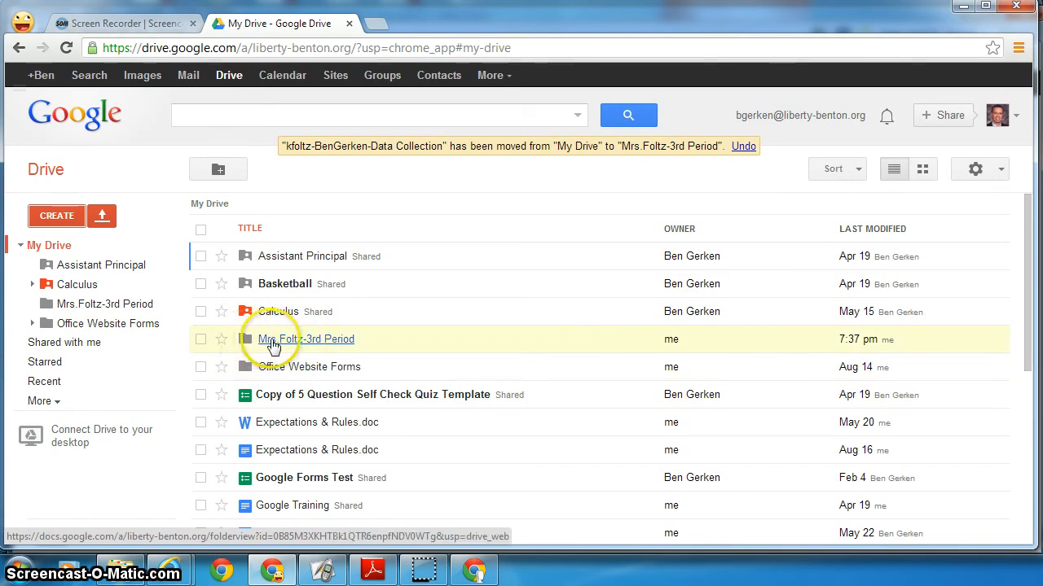
pyautogui.click(273, 342)
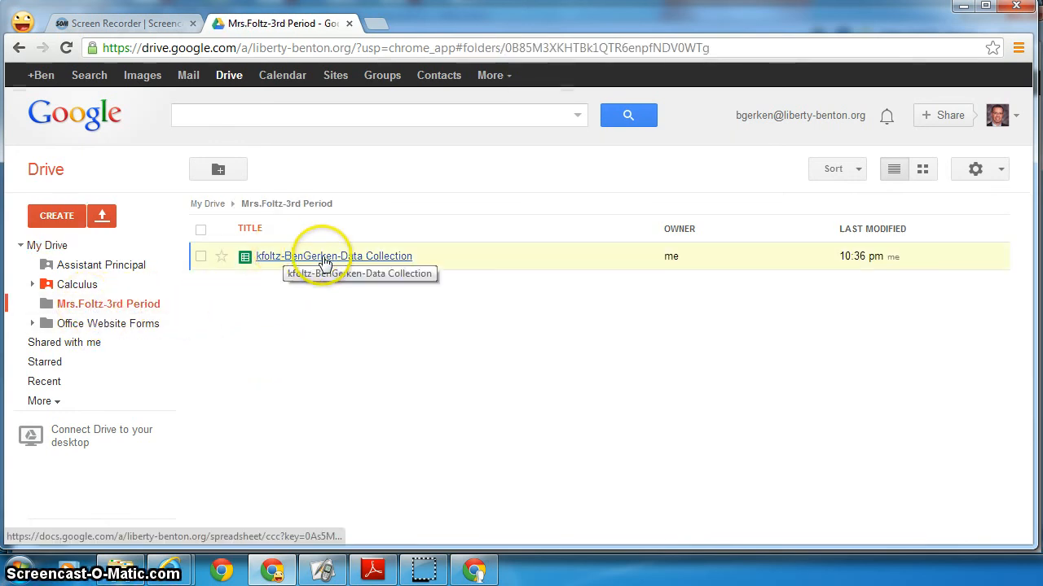
# - Open the 3rd Period folder's sharing settings and add the outside Gmail address as an invitee
pyautogui.click(166, 306)
pyautogui.moveTo(220, 354)
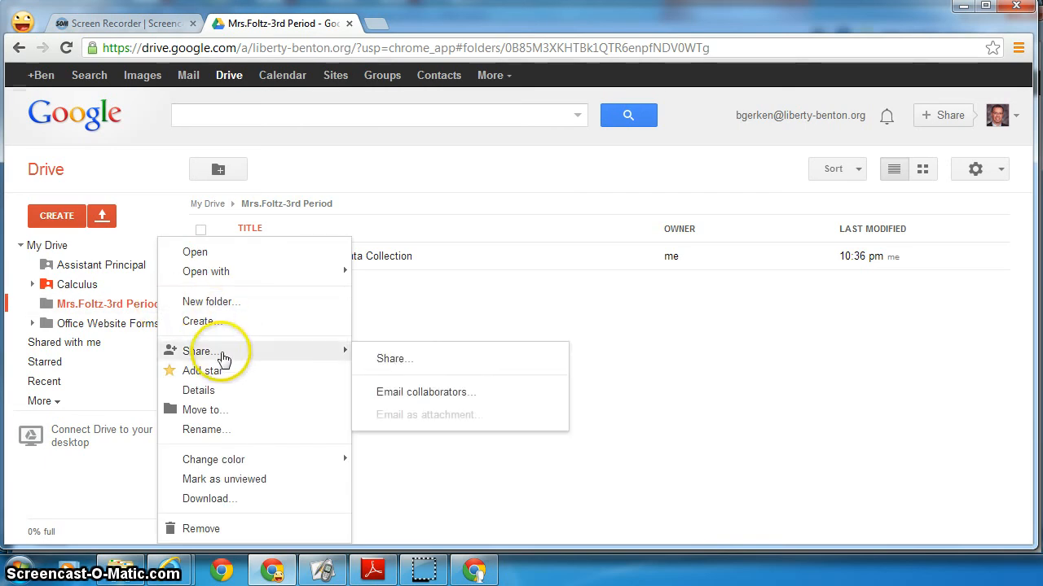
pyautogui.click(399, 358)
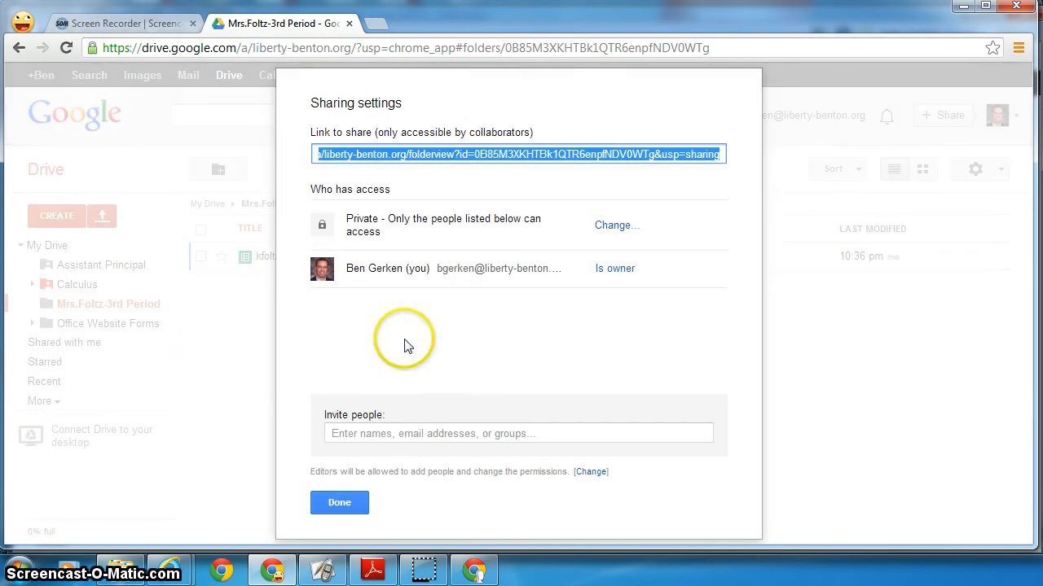
pyautogui.click(391, 432)
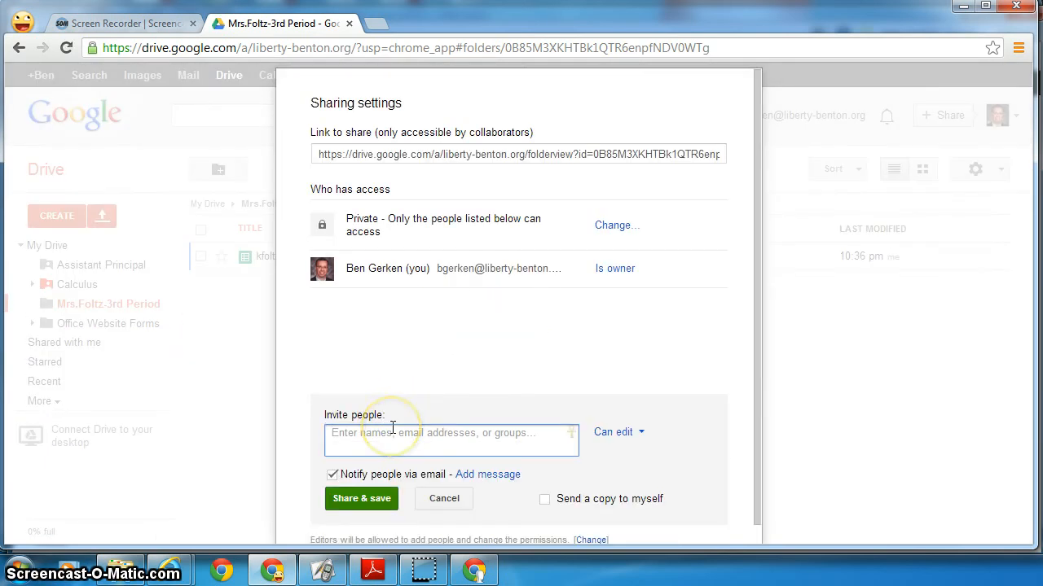
pyautogui.write('blge')
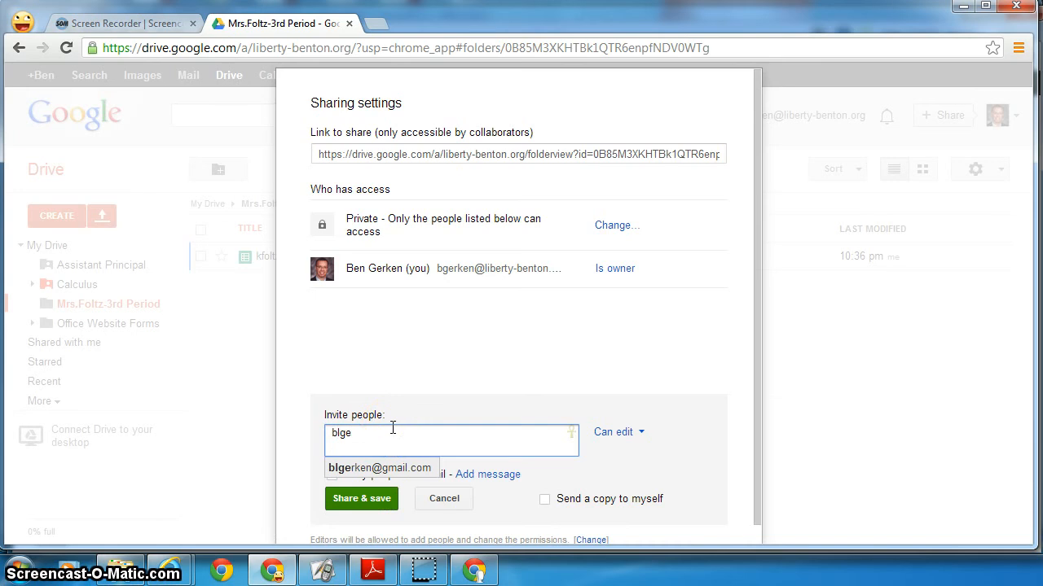
pyautogui.click(380, 468)
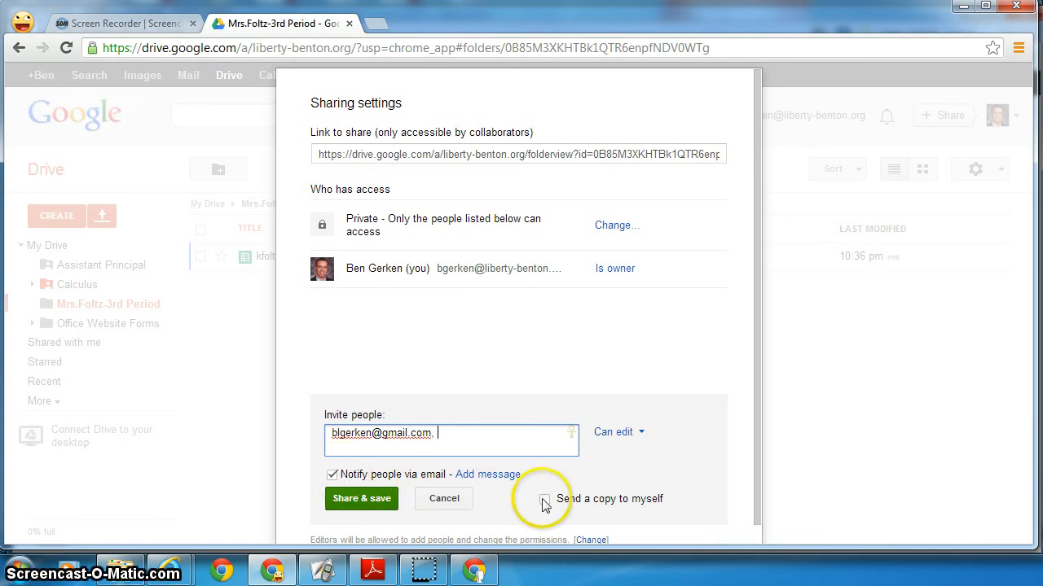
# - Keep Can edit for the invitee, share despite the outside-organization warning, and close
pyautogui.scroll(-1, 565, 482)
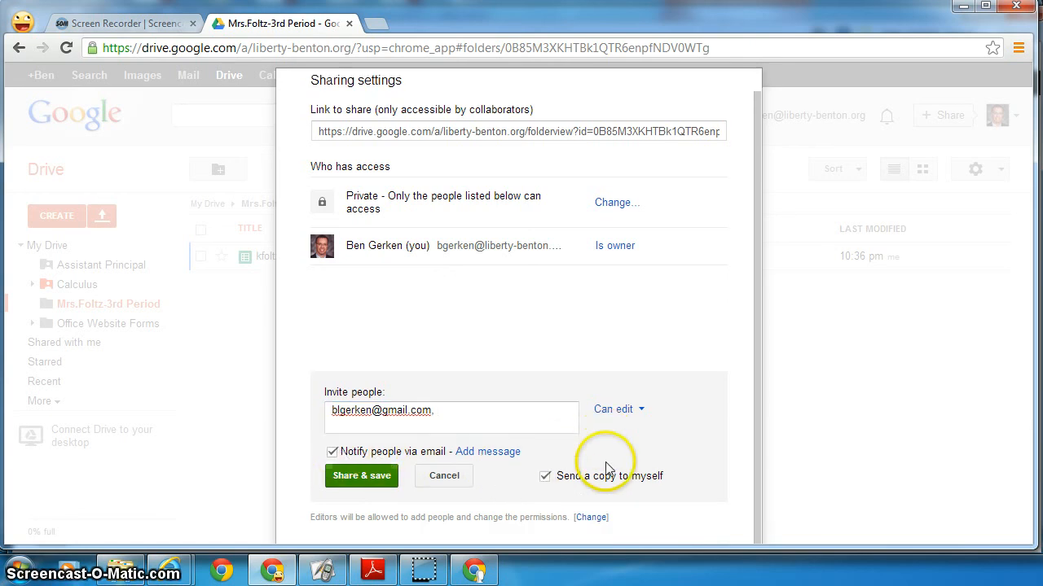
pyautogui.scroll(1, 701, 431)
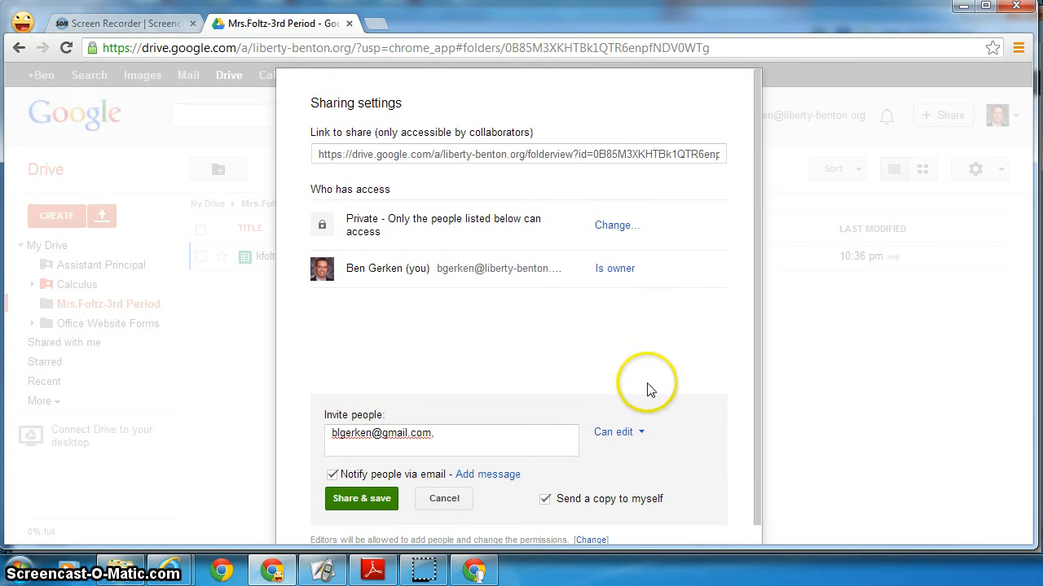
pyautogui.click(623, 433)
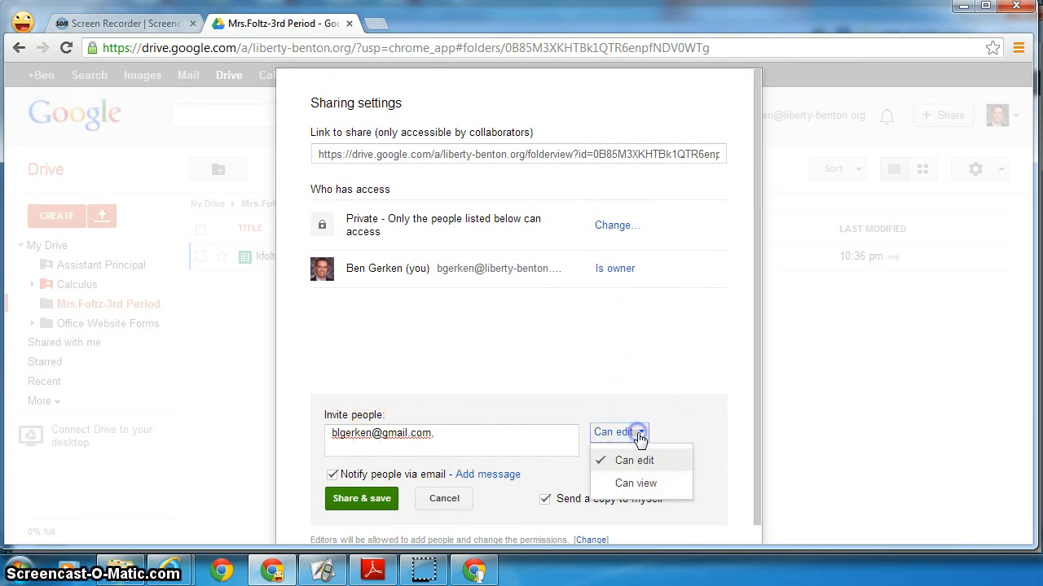
pyautogui.click(626, 459)
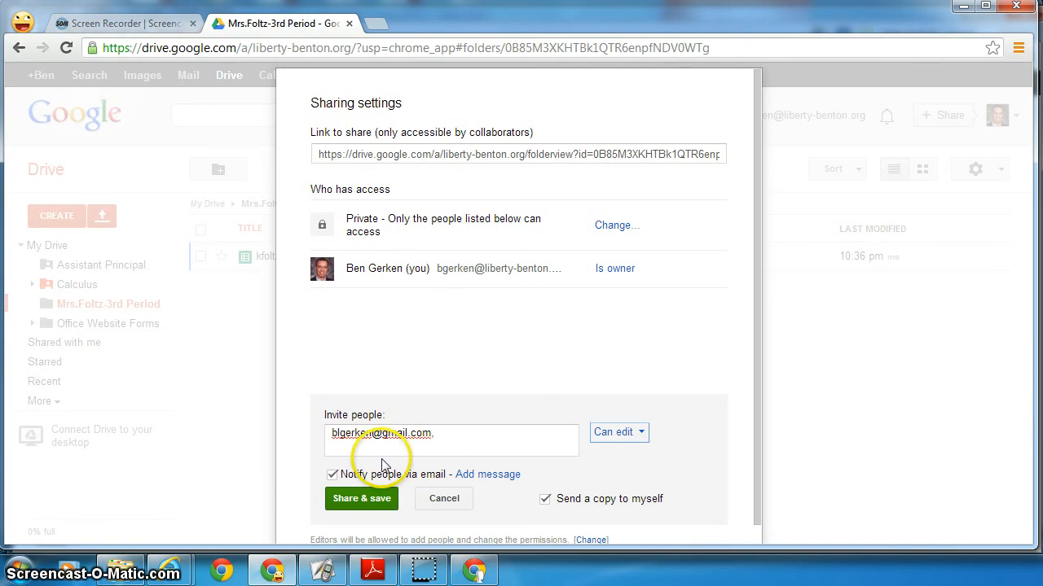
pyautogui.click(375, 503)
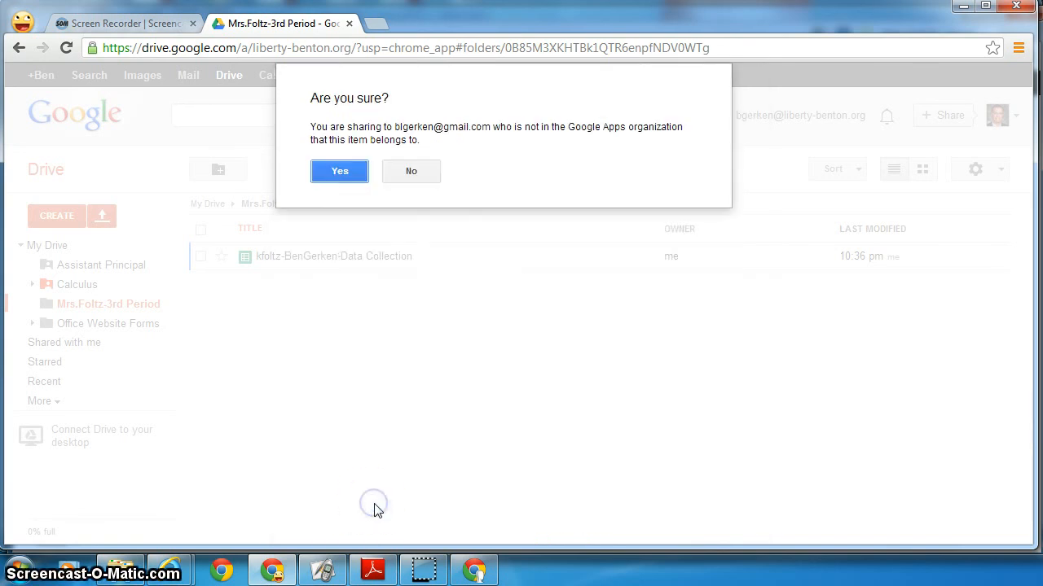
pyautogui.click(338, 172)
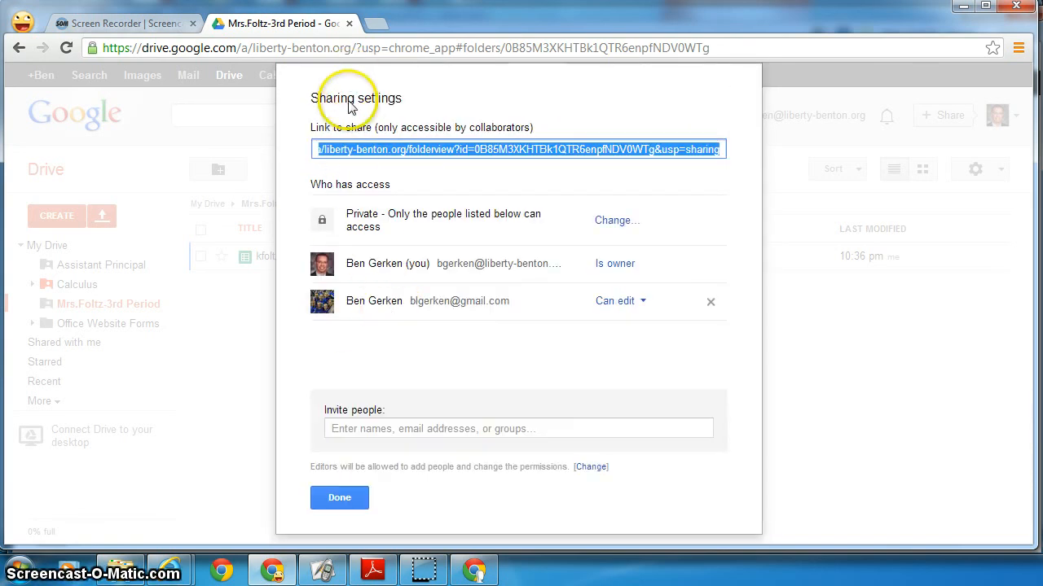
pyautogui.click(340, 499)
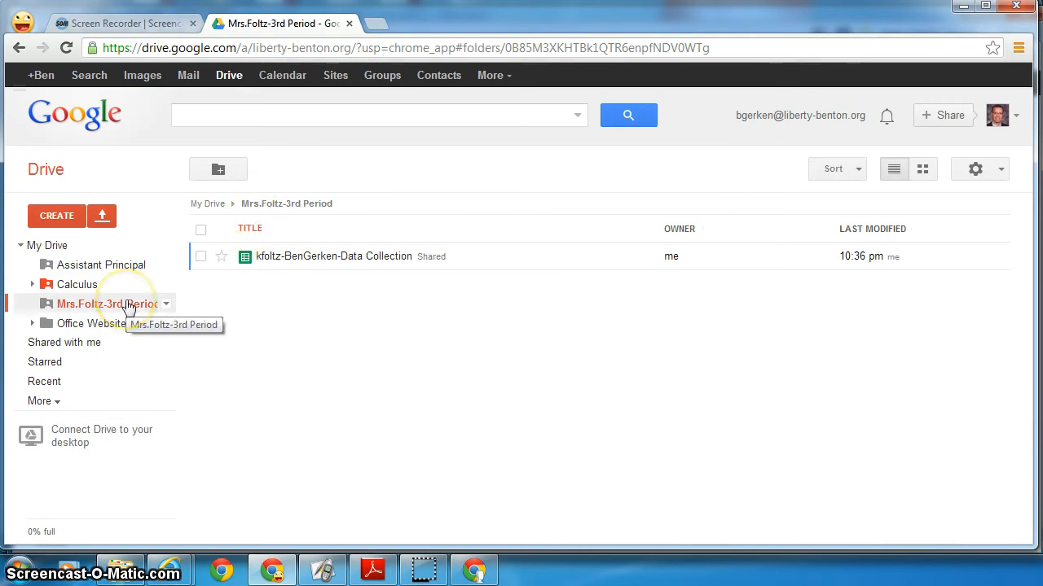
# - As the invited Gmail user, open the Data Collection spreadsheet from the shared 3rd Period folder
pyautogui.click(22, 21)
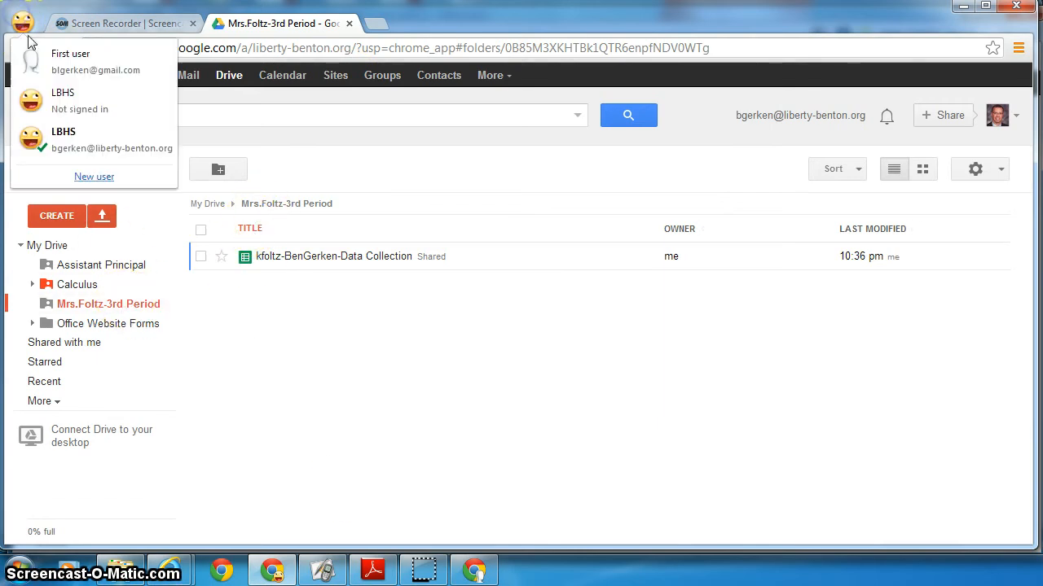
pyautogui.click(35, 62)
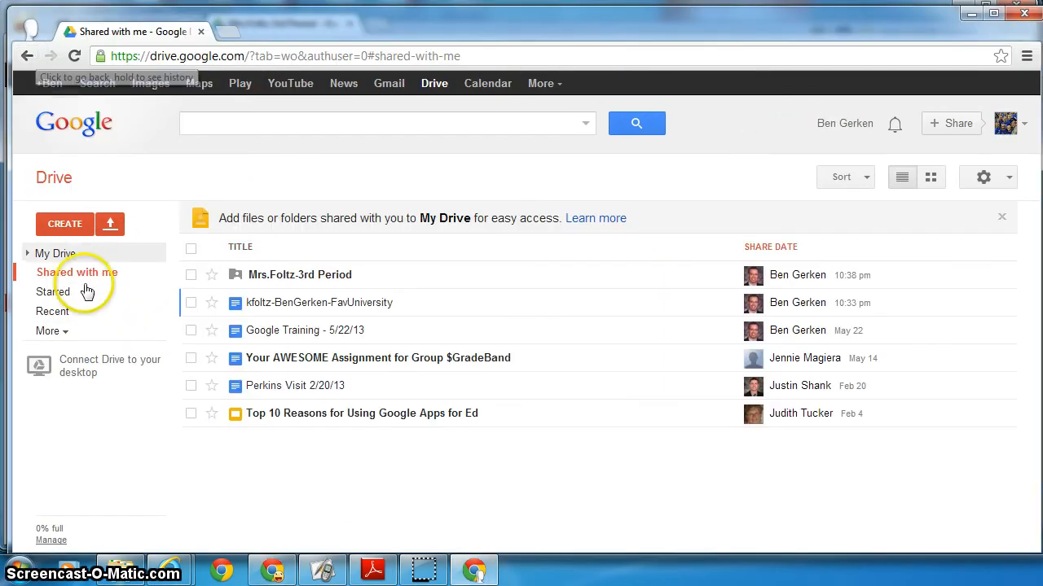
pyautogui.click(58, 257)
pyautogui.click(47, 274)
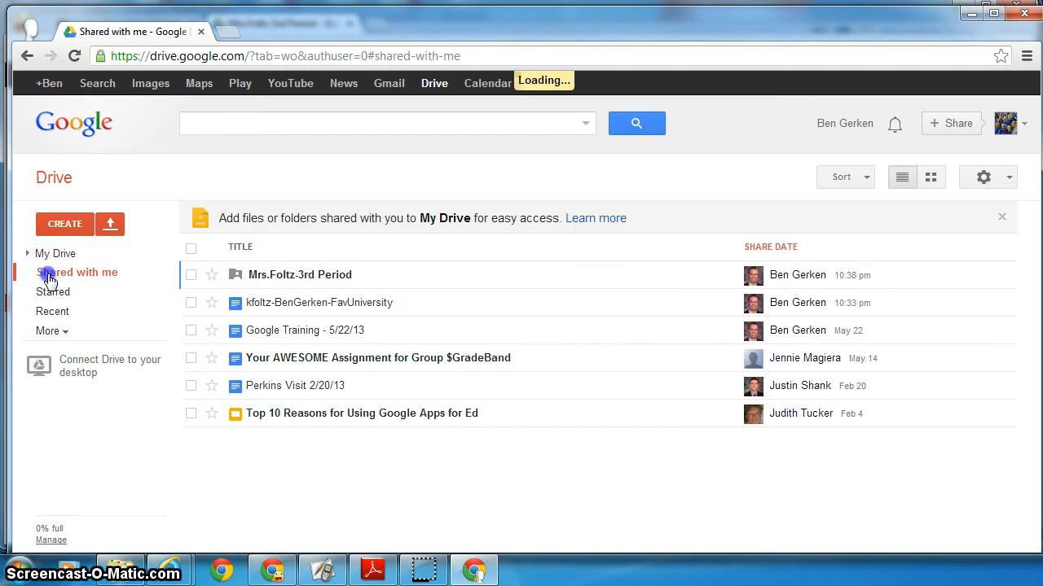
pyautogui.click(297, 277)
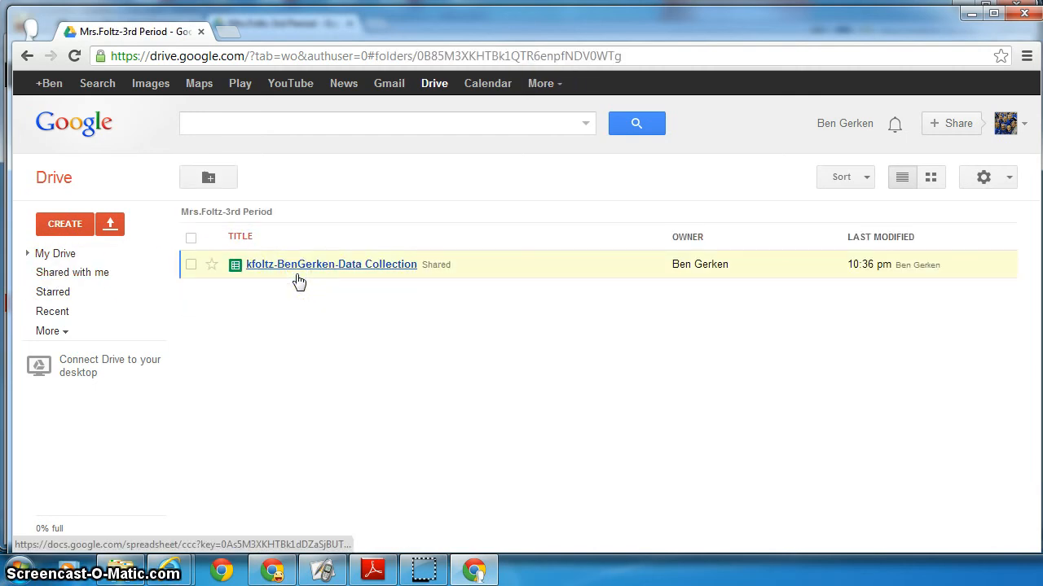
pyautogui.click(300, 267)
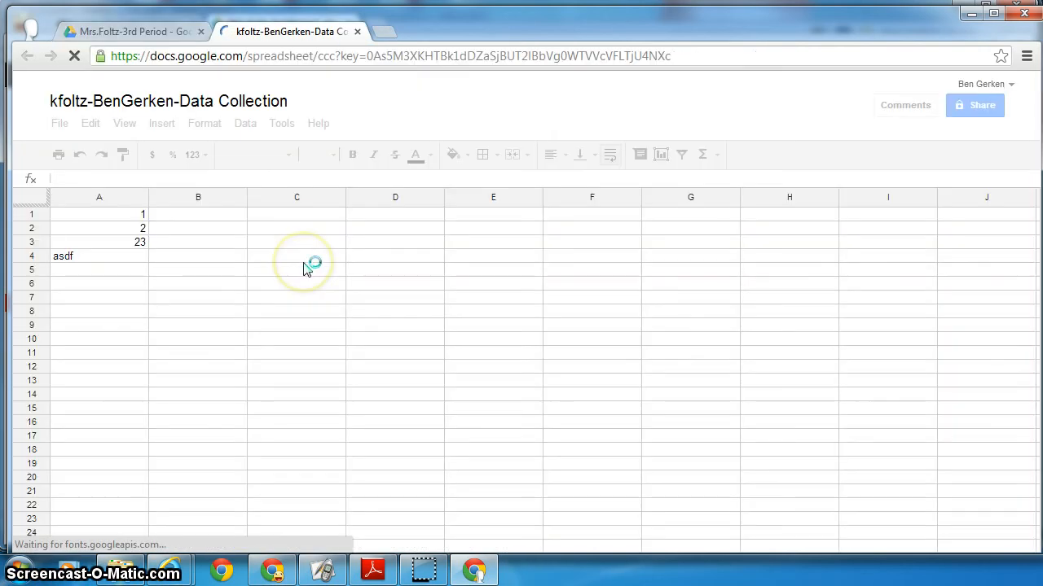
# - Enter 5, 6, 64 and 'liasdif;jkasd' in cells C1 to C4
pyautogui.click(186, 255)
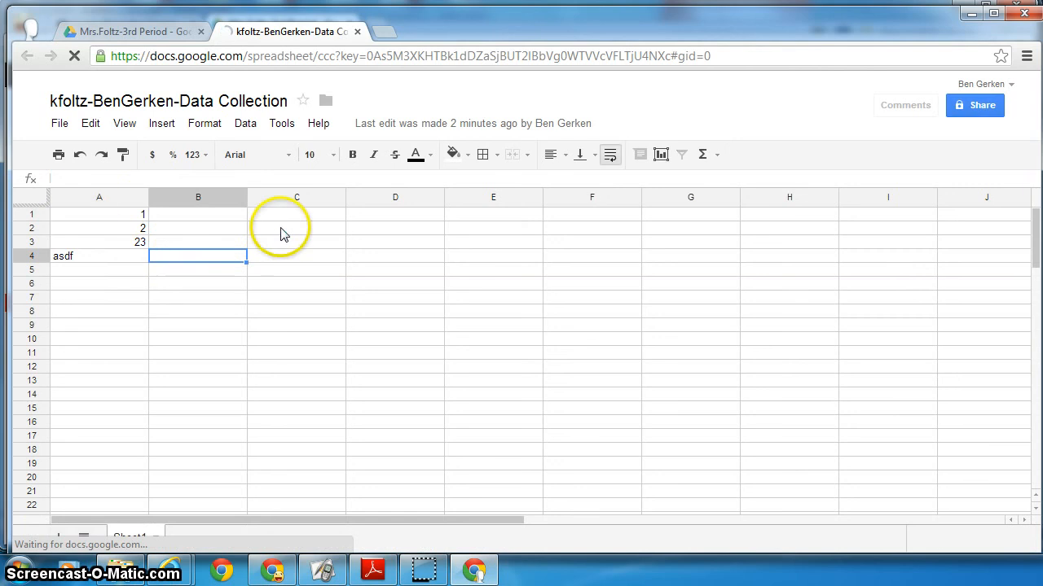
pyautogui.click(287, 215)
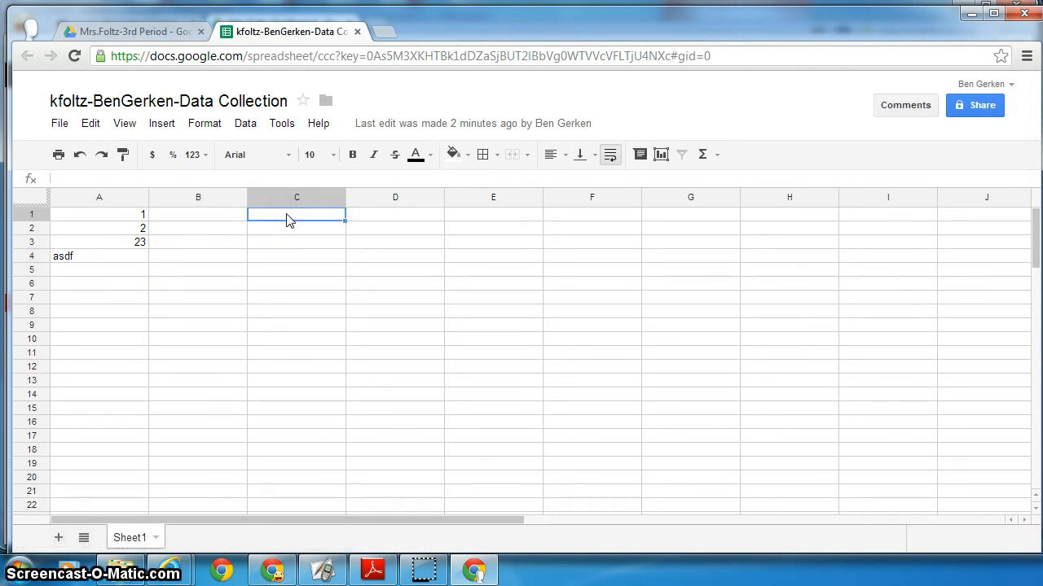
pyautogui.write('5')
pyautogui.press('Return')
pyautogui.write('6')
pyautogui.press('Return')
pyautogui.write('6')
pyautogui.press('Return')
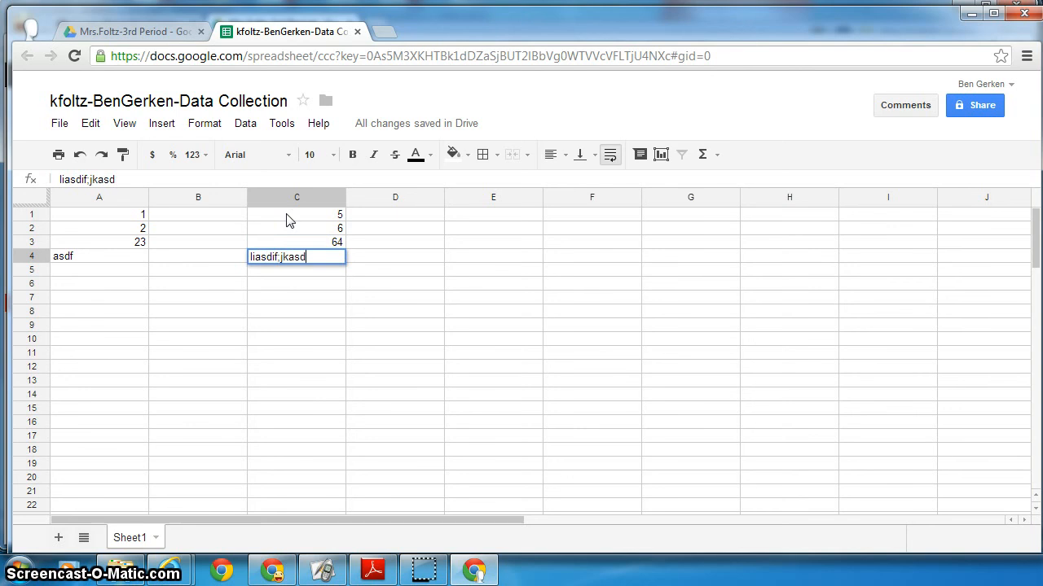
pyautogui.press('Return')
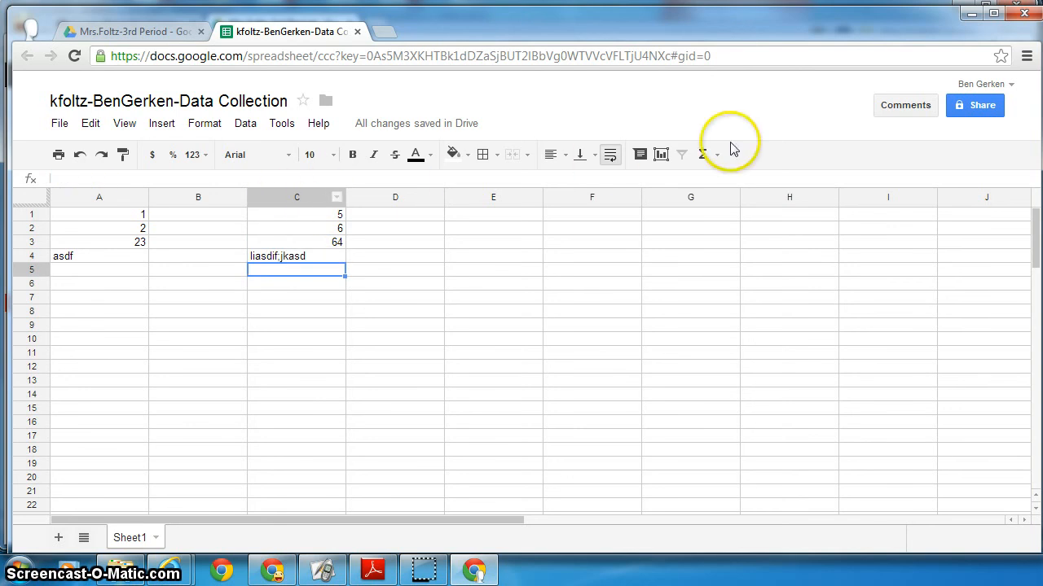
# - In the school account's window, check that the spreadsheet shows the invited user's column C values
pyautogui.click(27, 31)
pyautogui.click(40, 134)
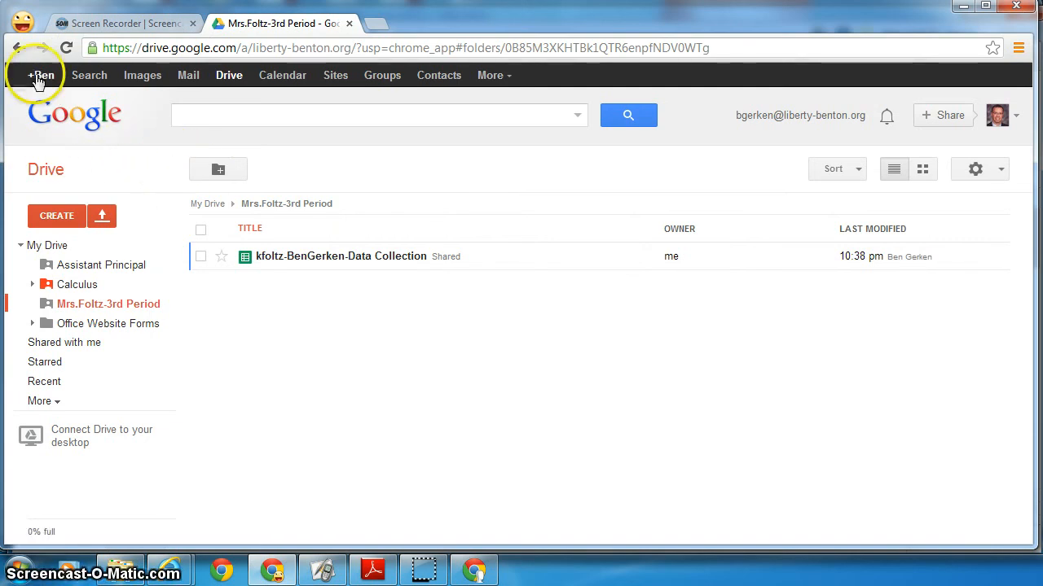
pyautogui.click(27, 29)
pyautogui.click(108, 155)
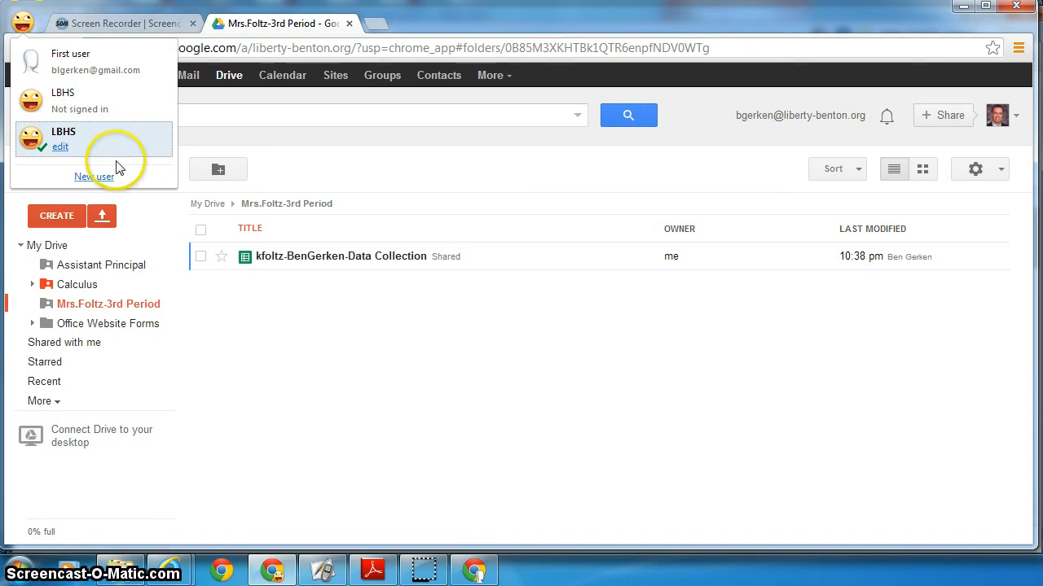
pyautogui.click(317, 265)
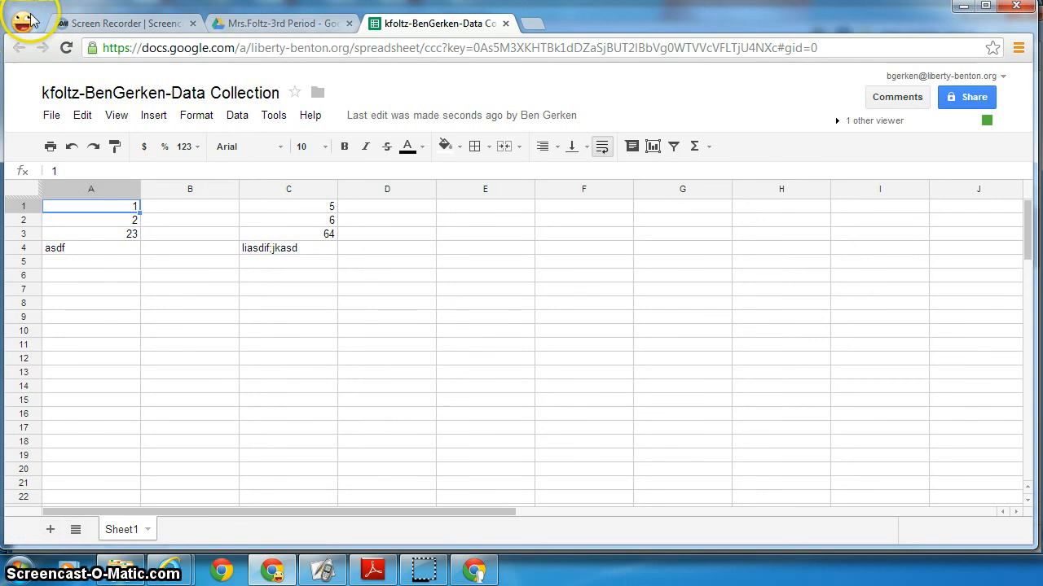
pyautogui.click(27, 28)
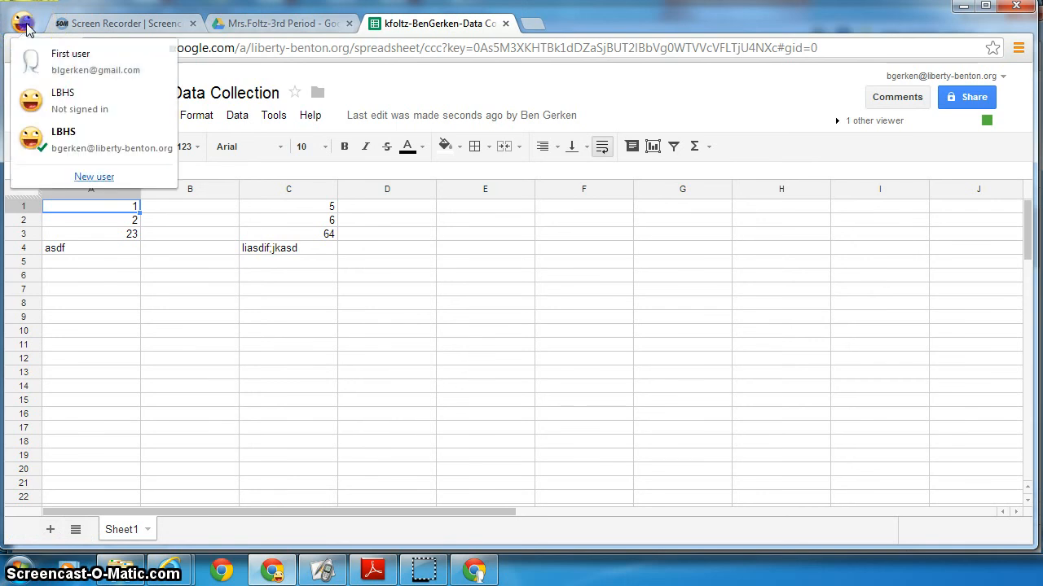
pyautogui.click(43, 67)
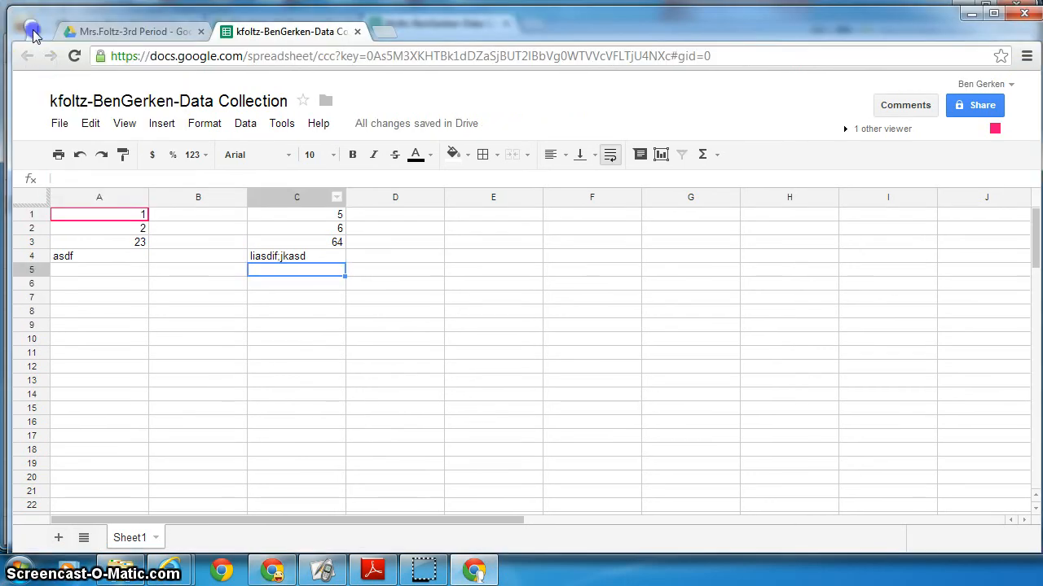
pyautogui.click(31, 30)
pyautogui.click(61, 67)
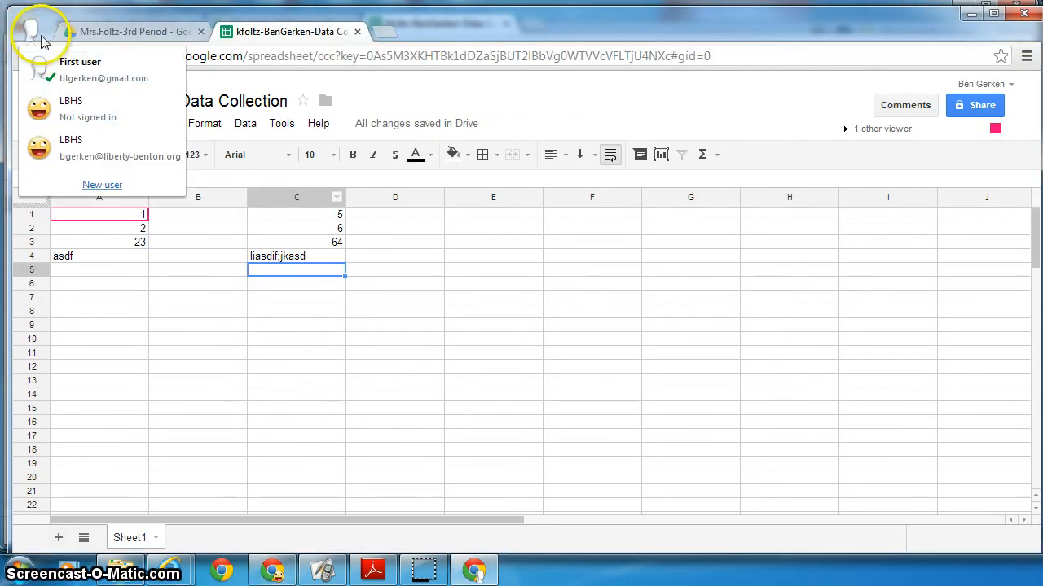
pyautogui.click(36, 147)
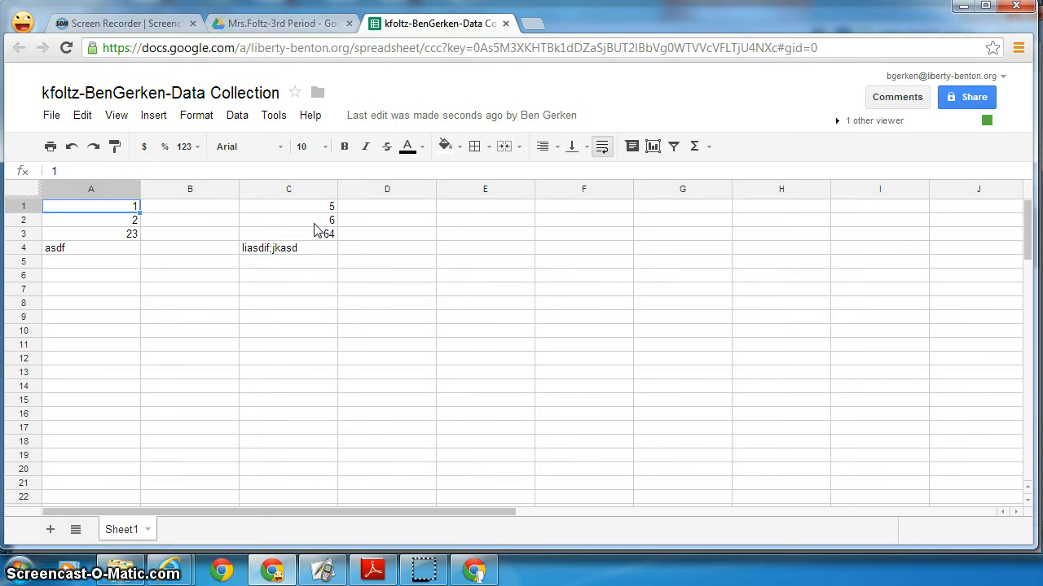
pyautogui.click(264, 250)
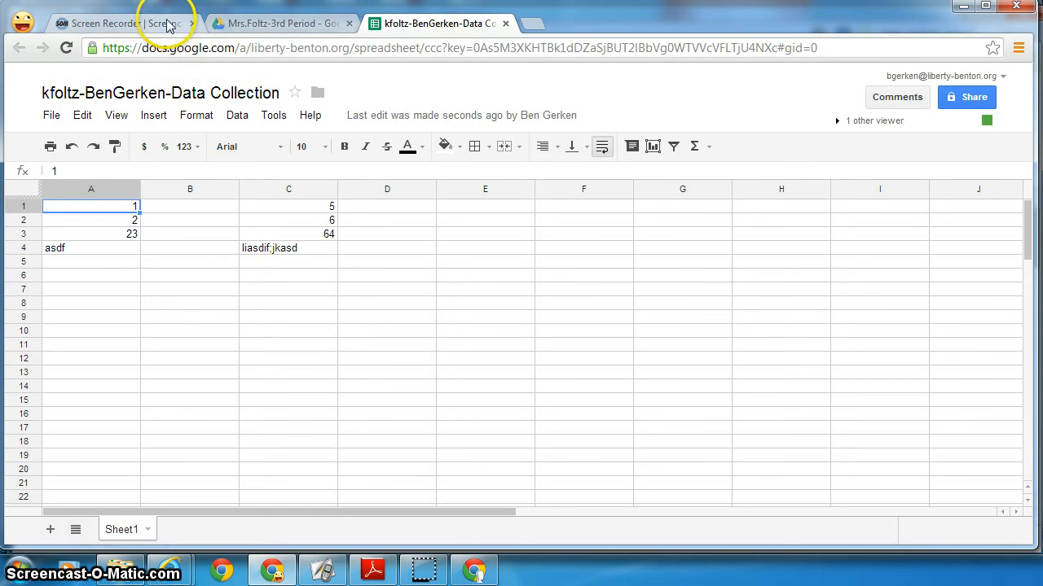
# - Back in the invited user's window, open Gmail from the 3rd Period folder listing
pyautogui.click(22, 22)
pyautogui.click(39, 61)
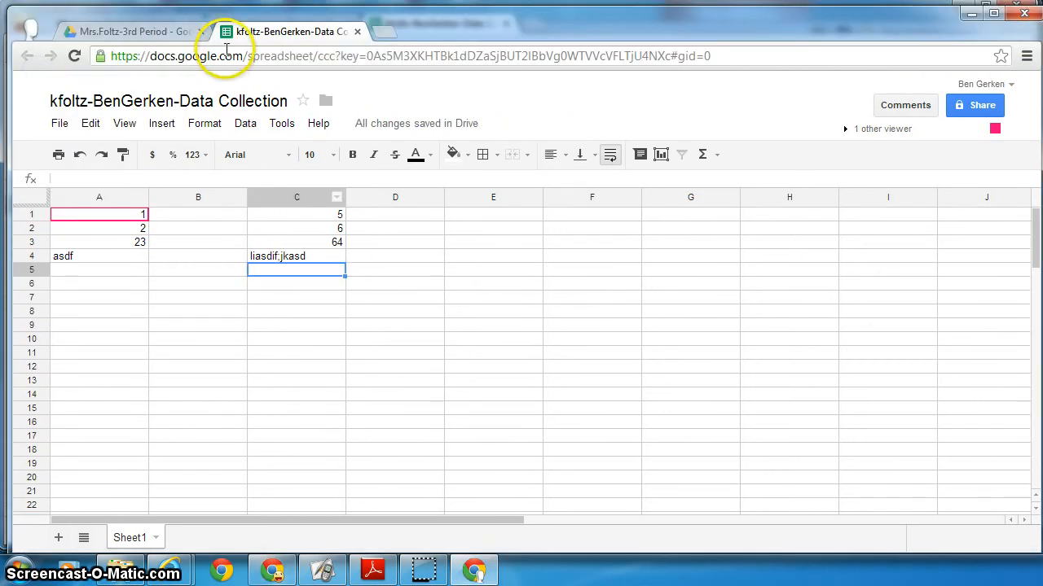
pyautogui.click(150, 31)
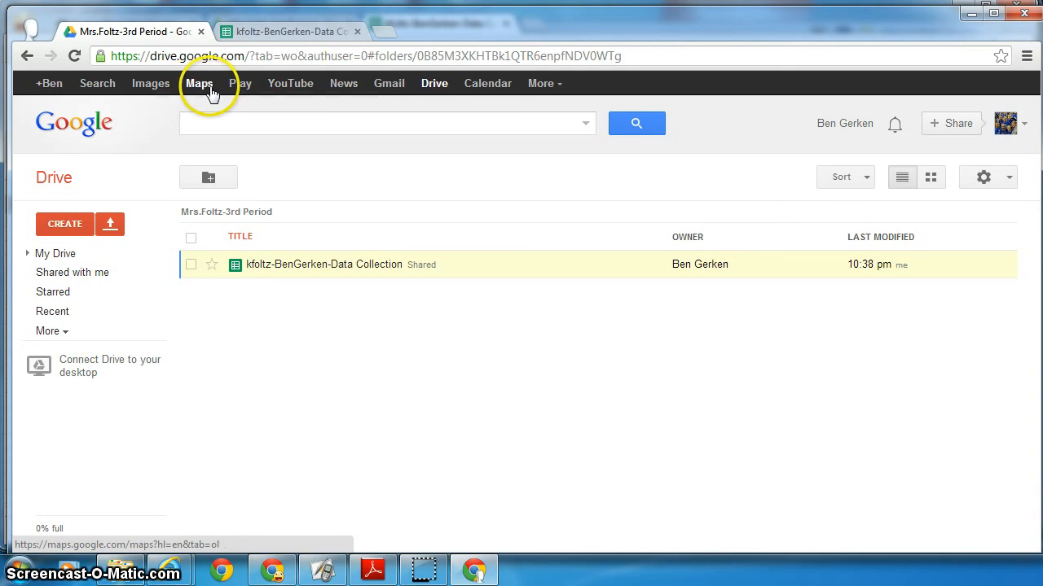
pyautogui.click(399, 84)
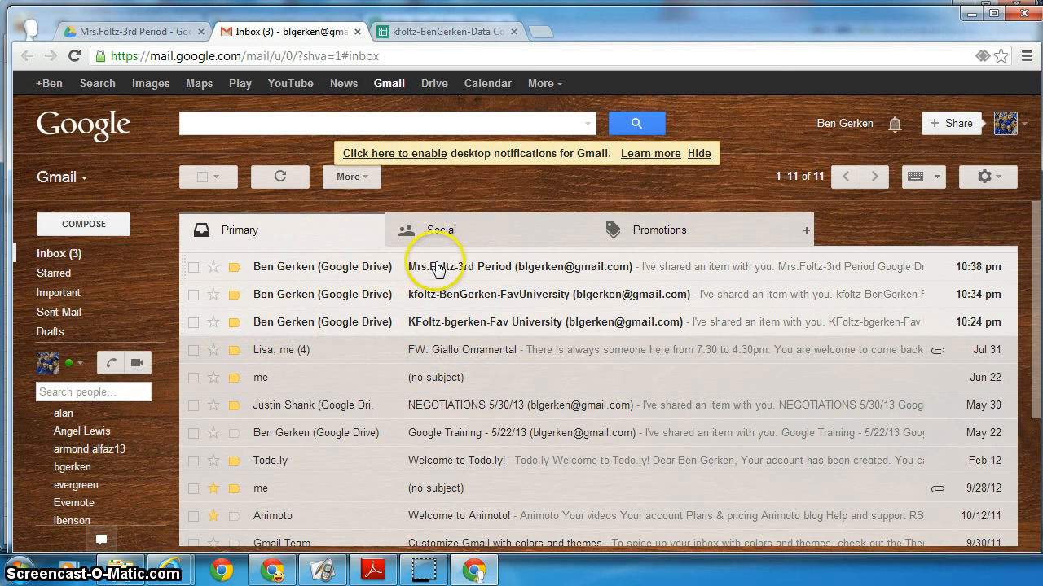
# - Read the 3rd Period folder-sharing email in both accounts' Gmail, then close it to return to the spreadsheet
pyautogui.click(473, 265)
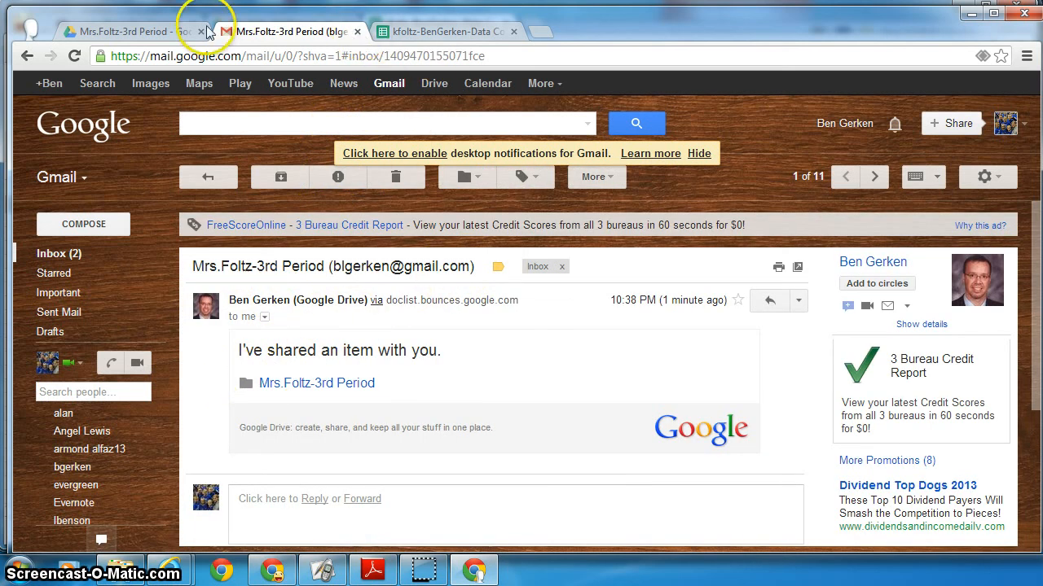
pyautogui.click(44, 33)
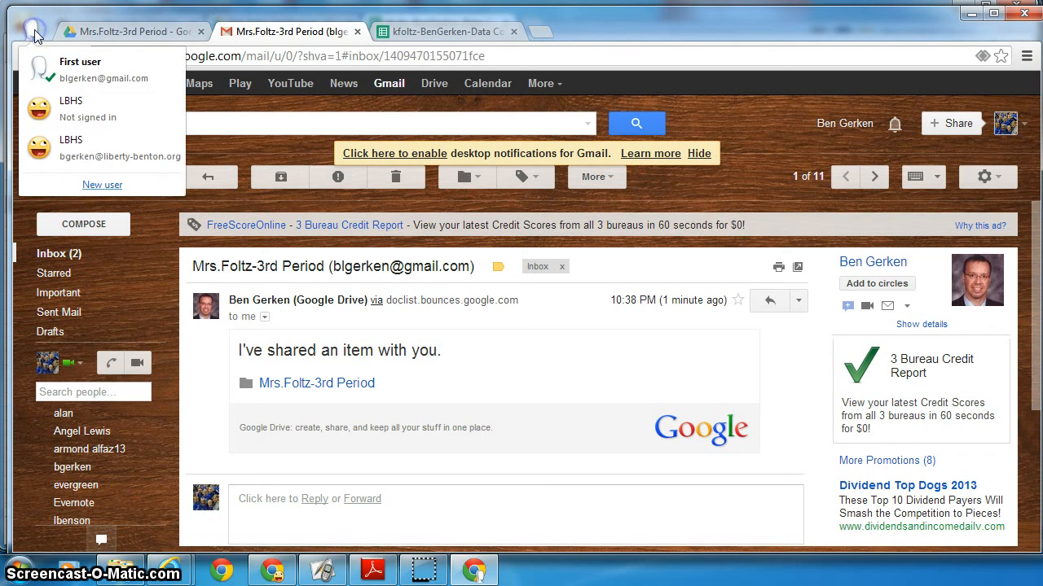
pyautogui.click(36, 142)
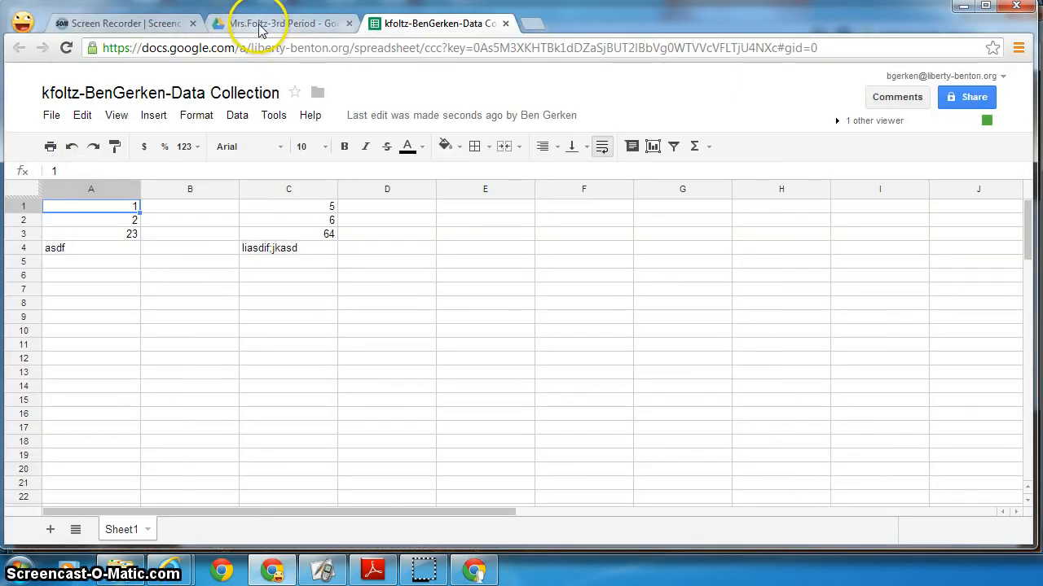
pyautogui.click(528, 23)
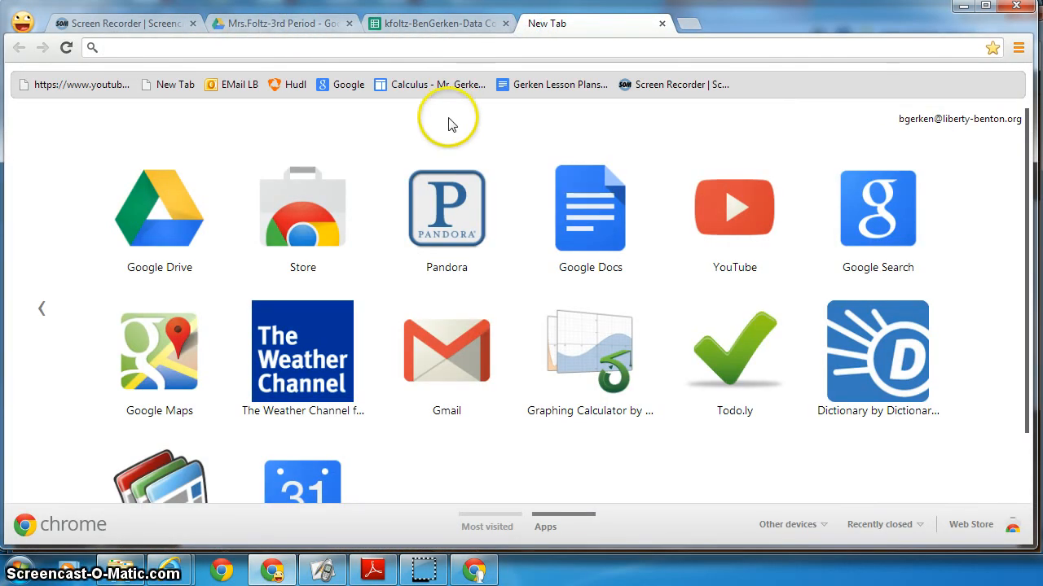
pyautogui.click(472, 351)
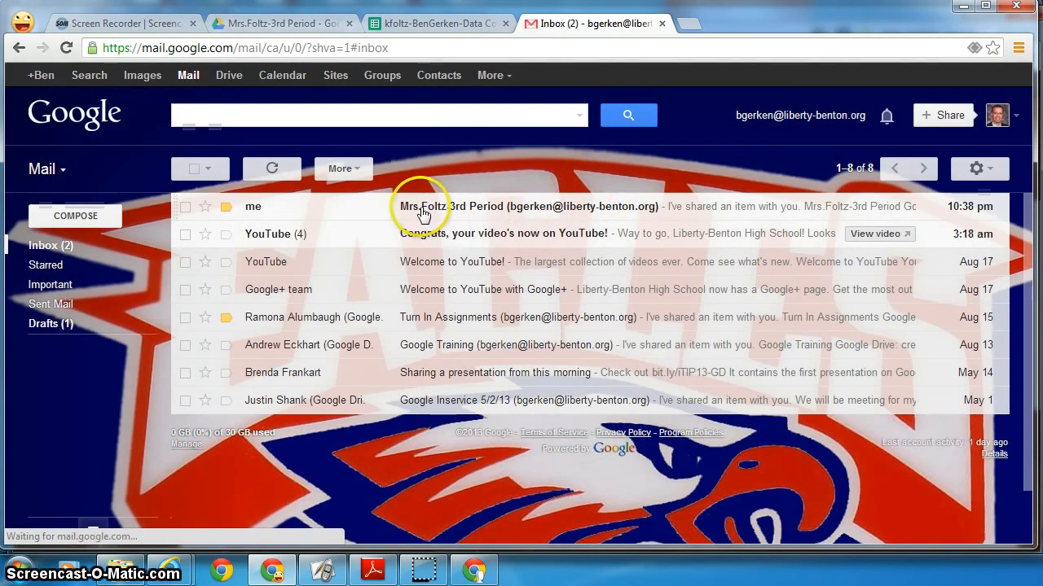
pyautogui.click(440, 210)
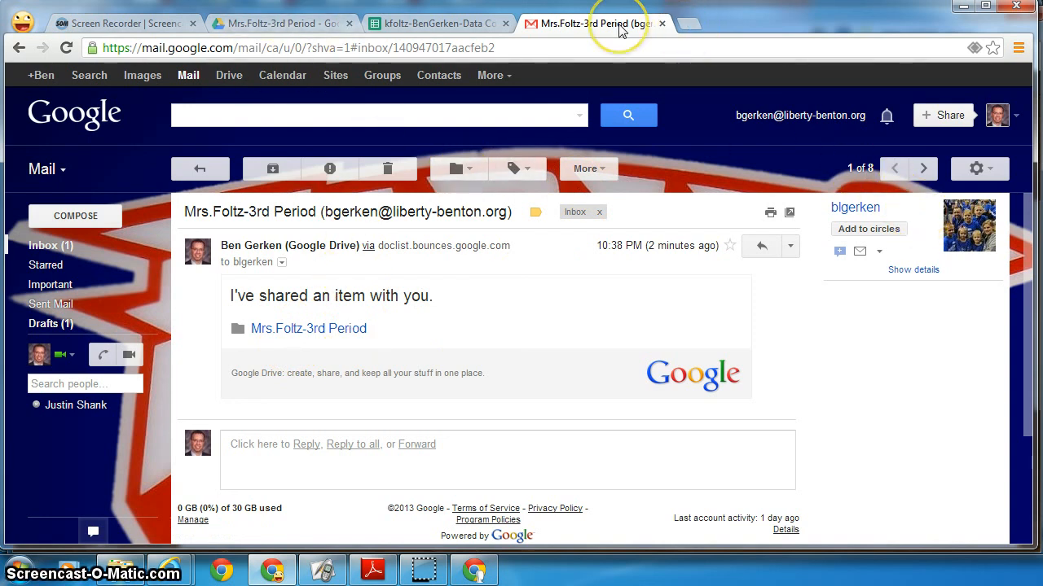
pyautogui.click(660, 24)
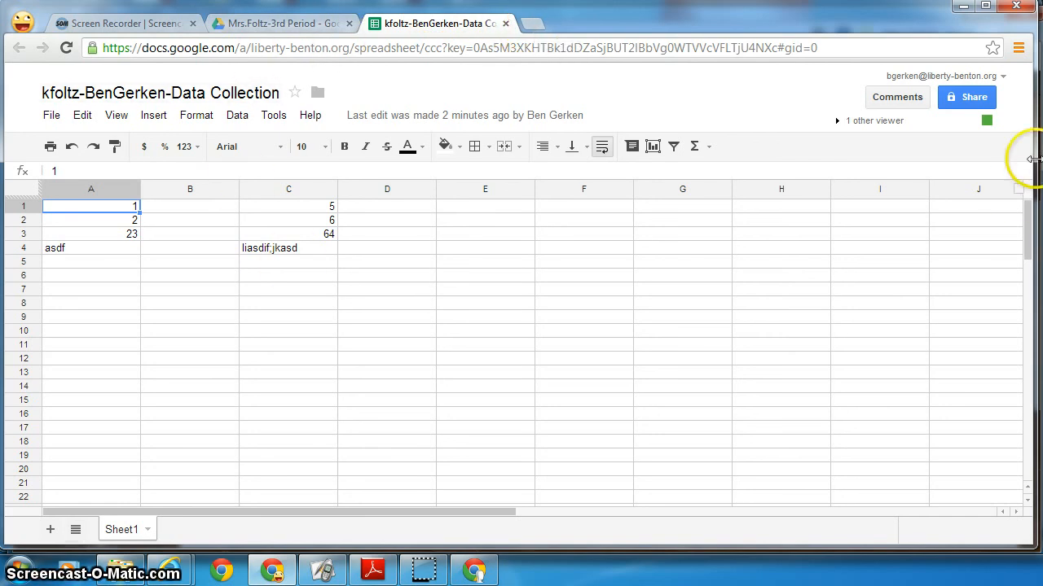
# - Set the spreadsheet to 'Anyone with the link' with Can edit access, and copy its share link
pyautogui.click(973, 97)
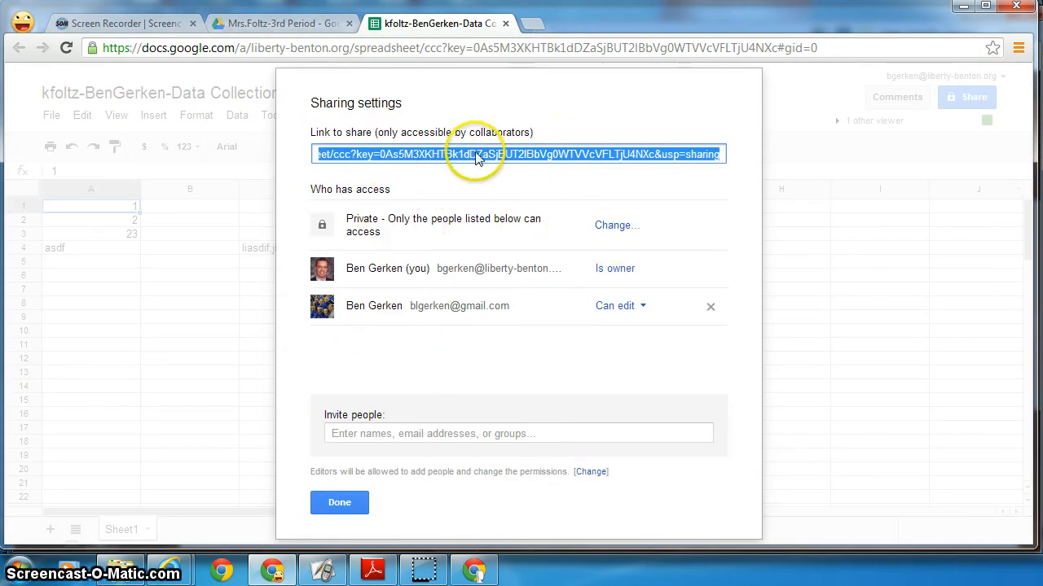
pyautogui.click(611, 225)
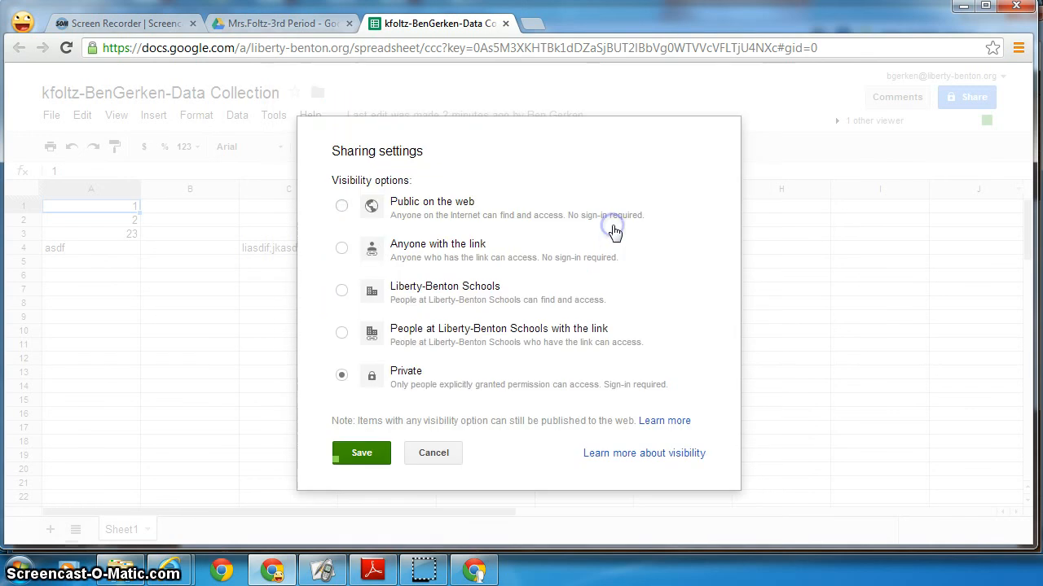
pyautogui.click(342, 248)
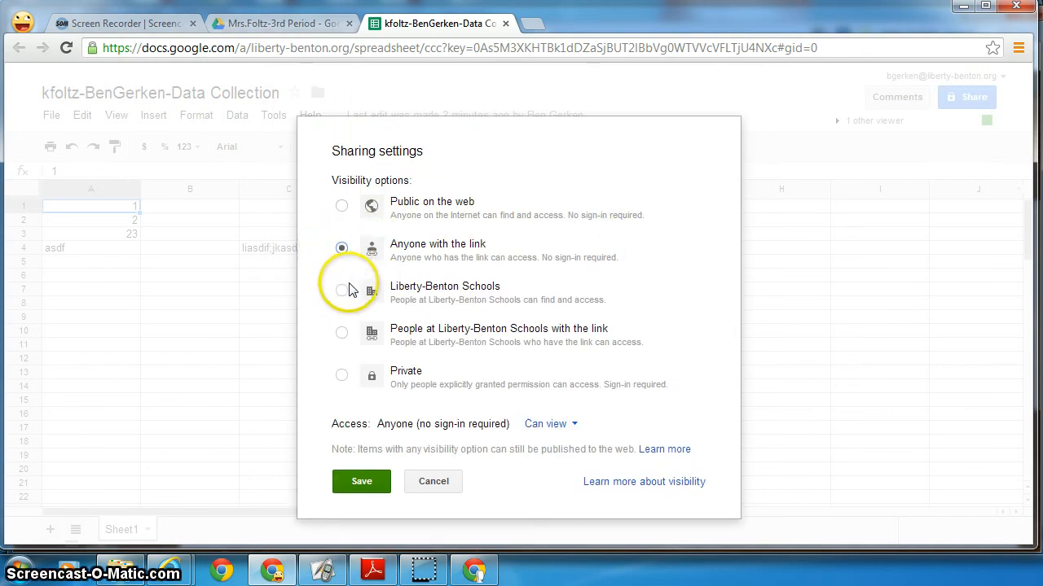
pyautogui.click(558, 425)
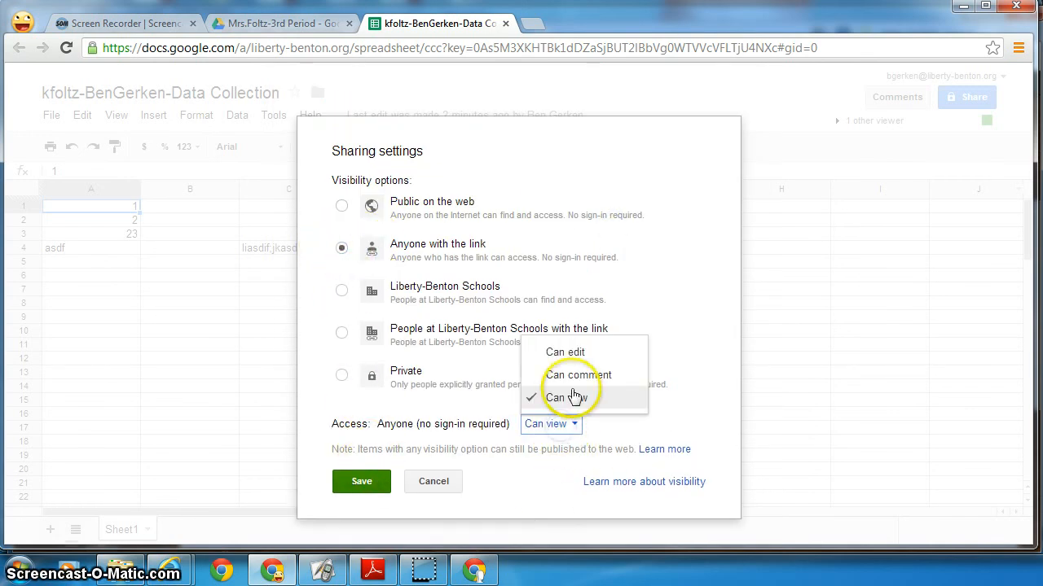
pyautogui.click(566, 352)
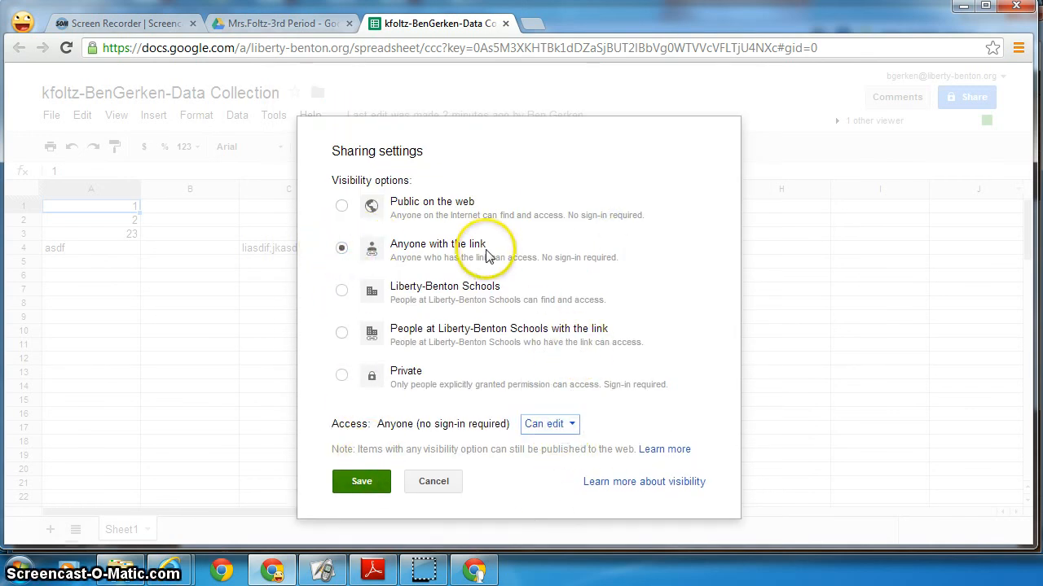
pyautogui.click(360, 481)
pyautogui.click(480, 166)
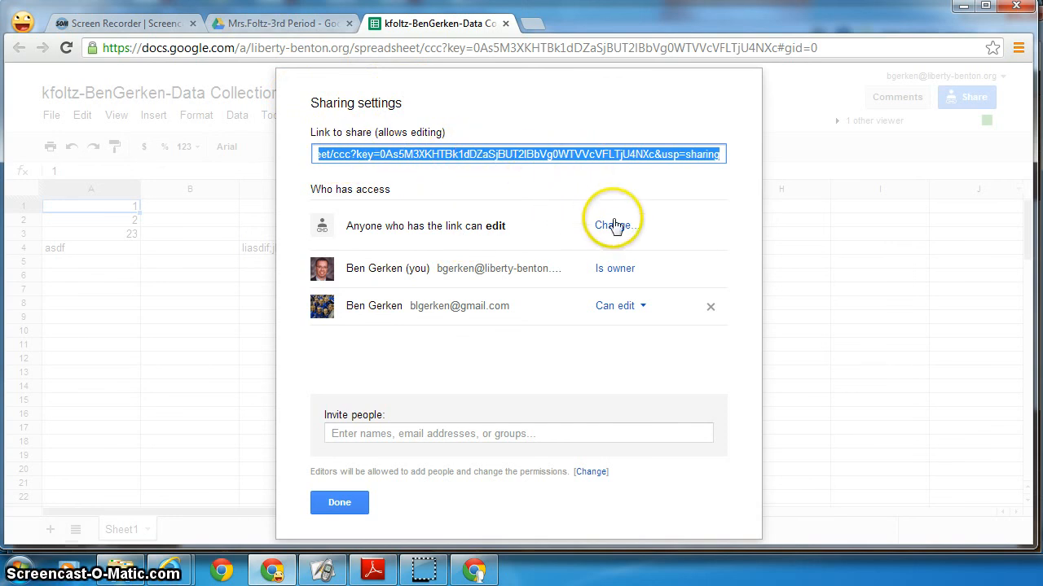
pyautogui.click(495, 163)
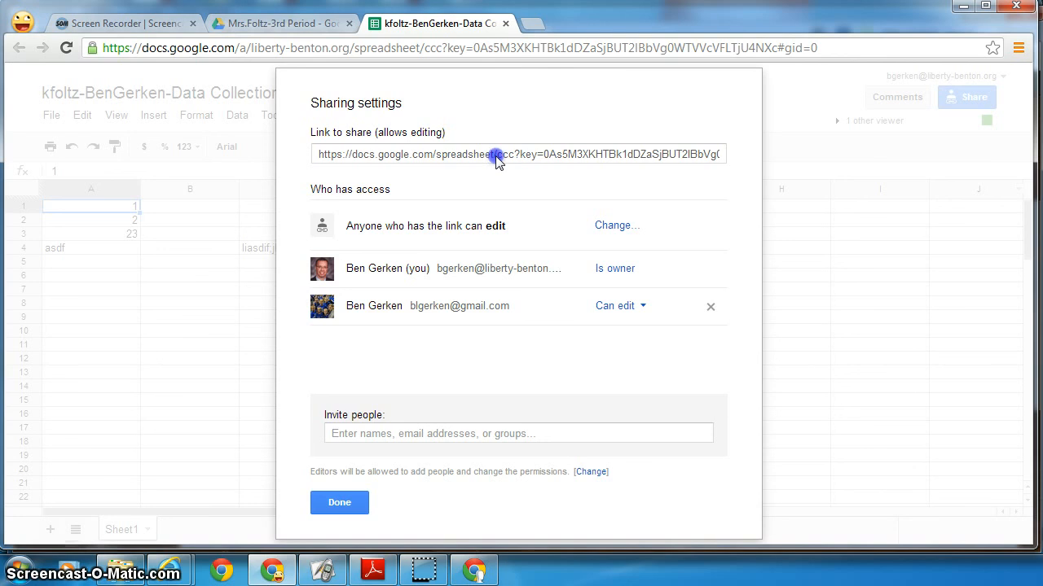
pyautogui.click(497, 163)
pyautogui.hotkey('ctrl', 'c')
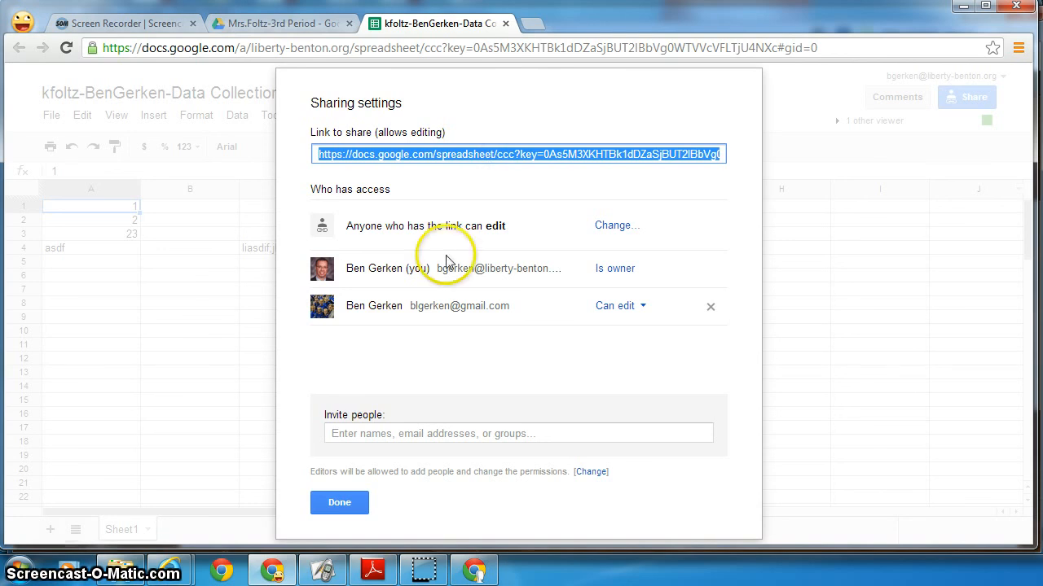
pyautogui.click(339, 502)
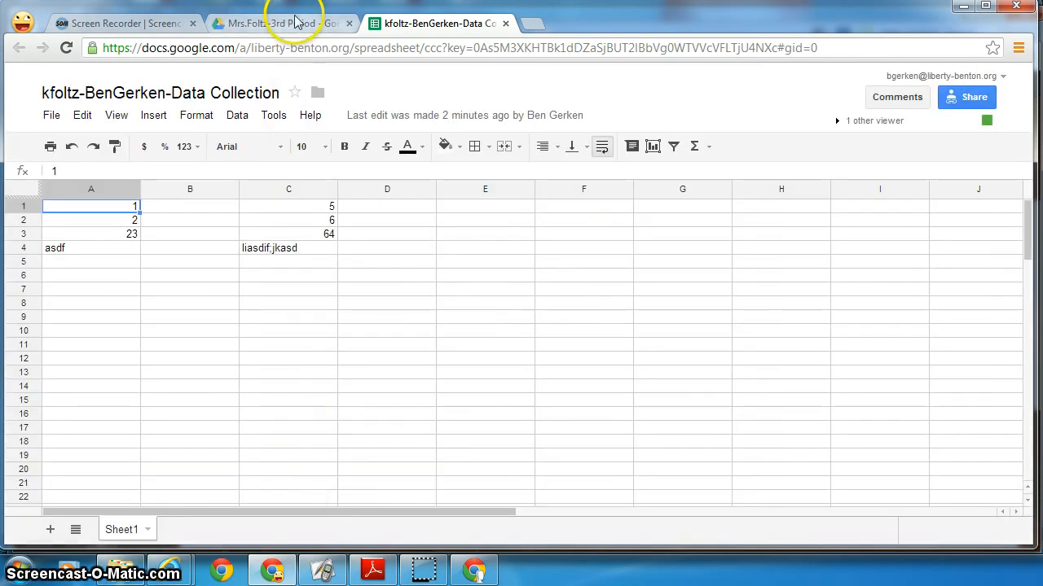
# - Compose an email to the gmail.com contact, subject 'Spreadsheet', body 'Here it is:' plus the pasted link
pyautogui.click(531, 23)
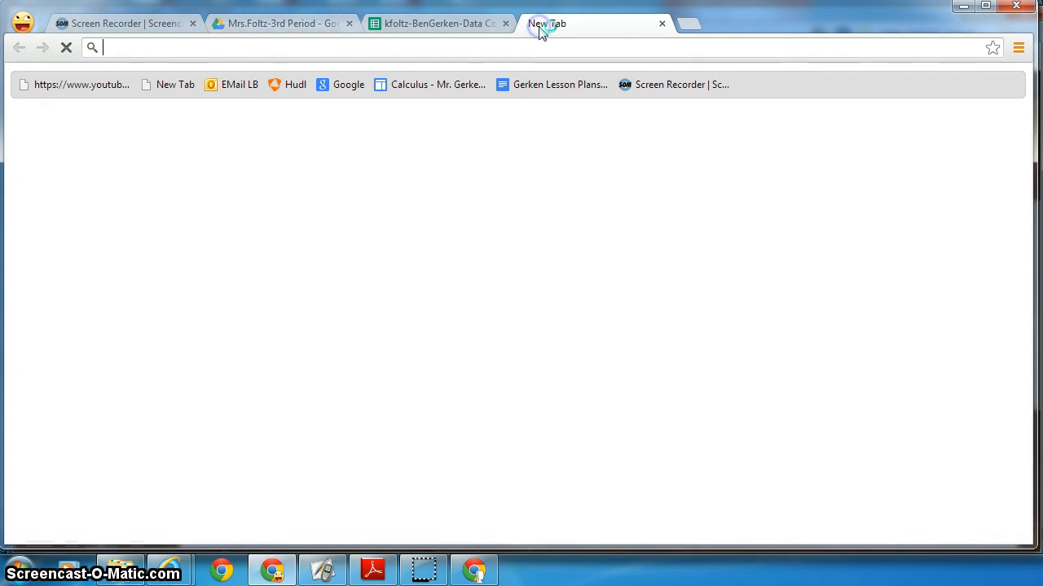
pyautogui.click(483, 322)
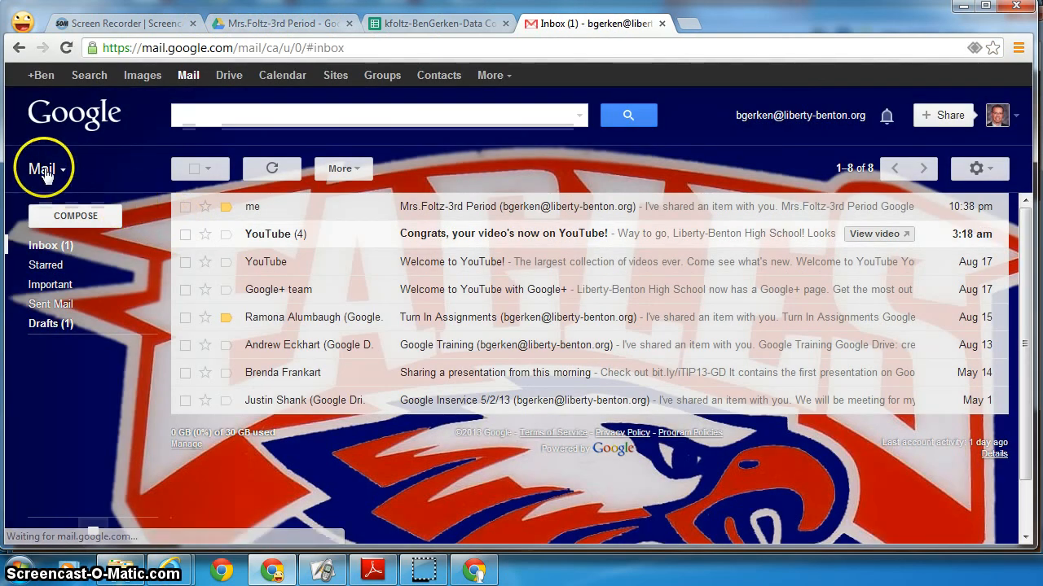
pyautogui.click(64, 215)
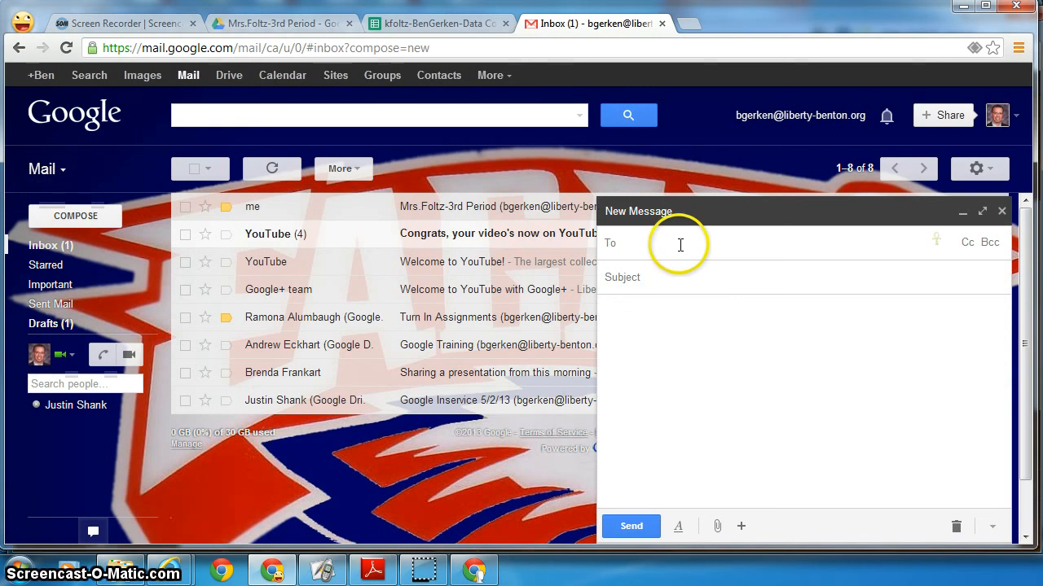
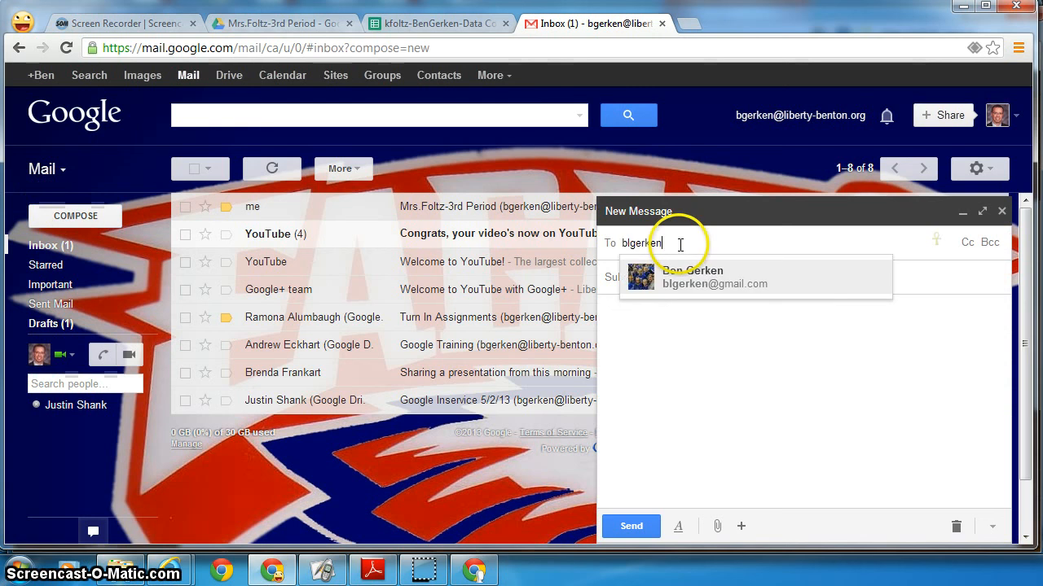
pyautogui.click(709, 277)
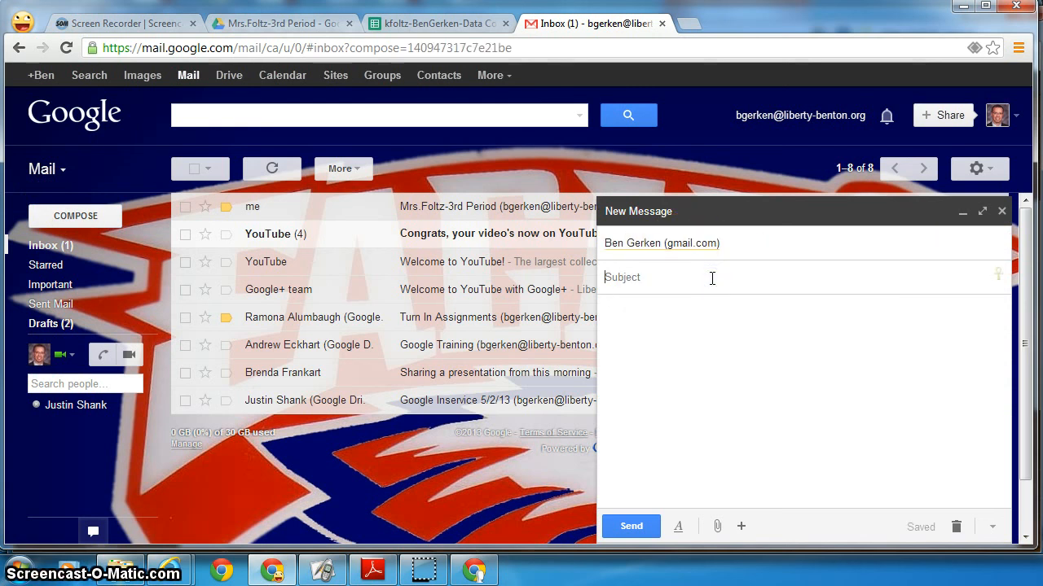
pyautogui.write('Spreadsheet')
pyautogui.click(670, 357)
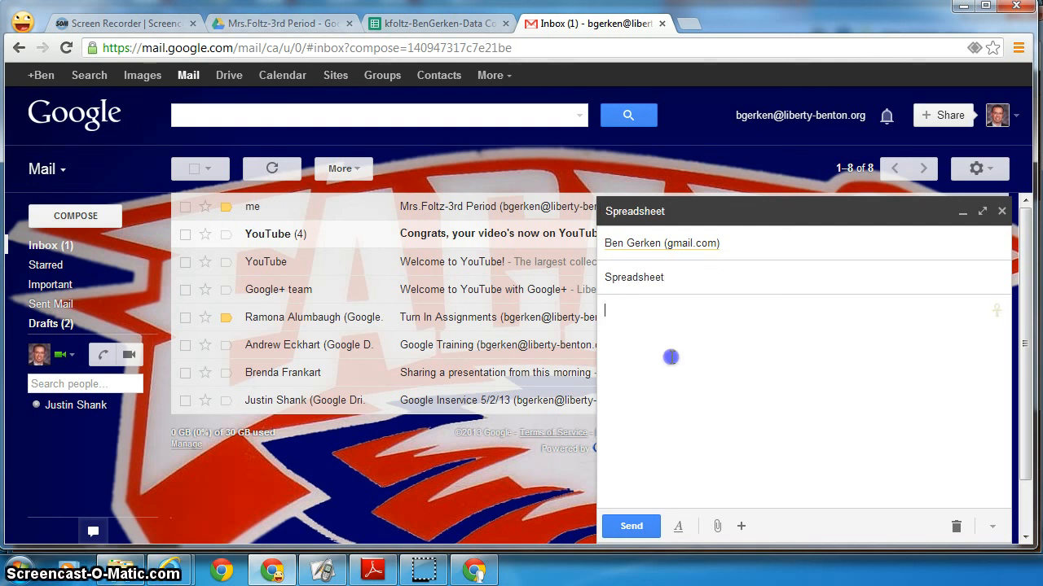
pyautogui.write('Here it is:')
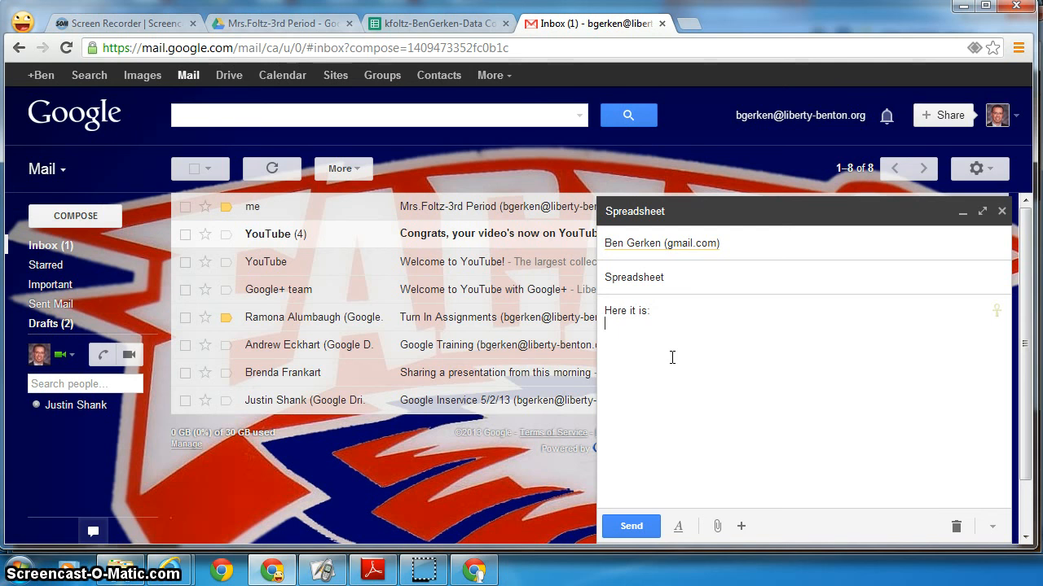
pyautogui.hotkey('ctrl', 'v')
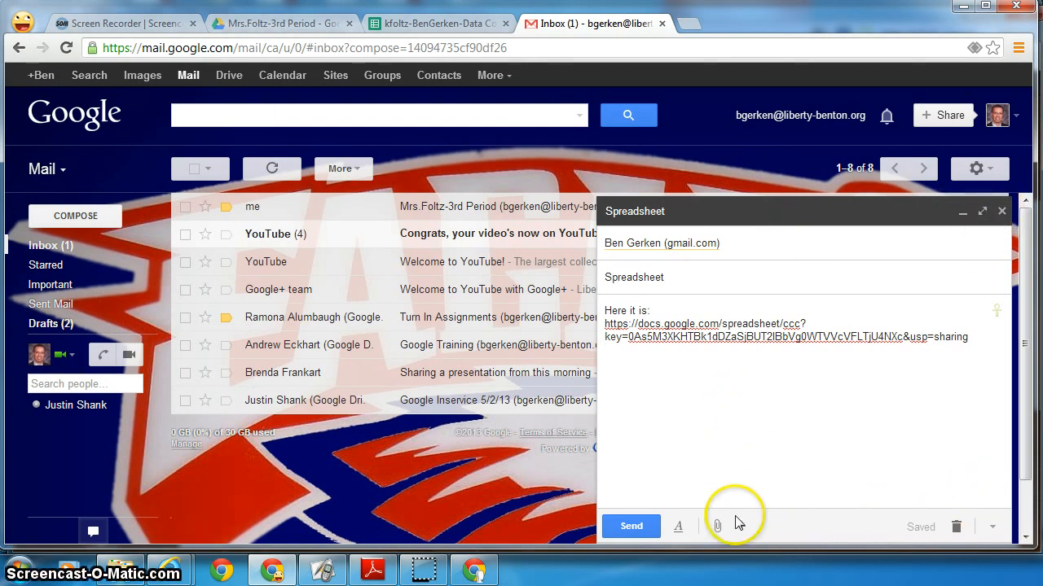
# - Replace the plain pasted address with an inserted hyperlink to the spreadsheet and send the email
pyautogui.click(805, 527)
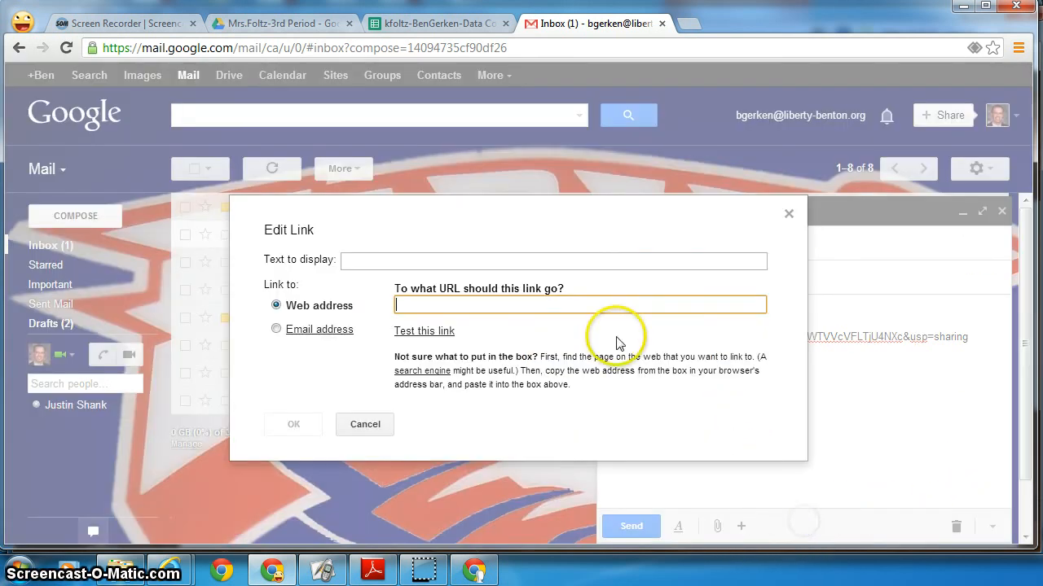
pyautogui.hotkey('ctrl', 'v')
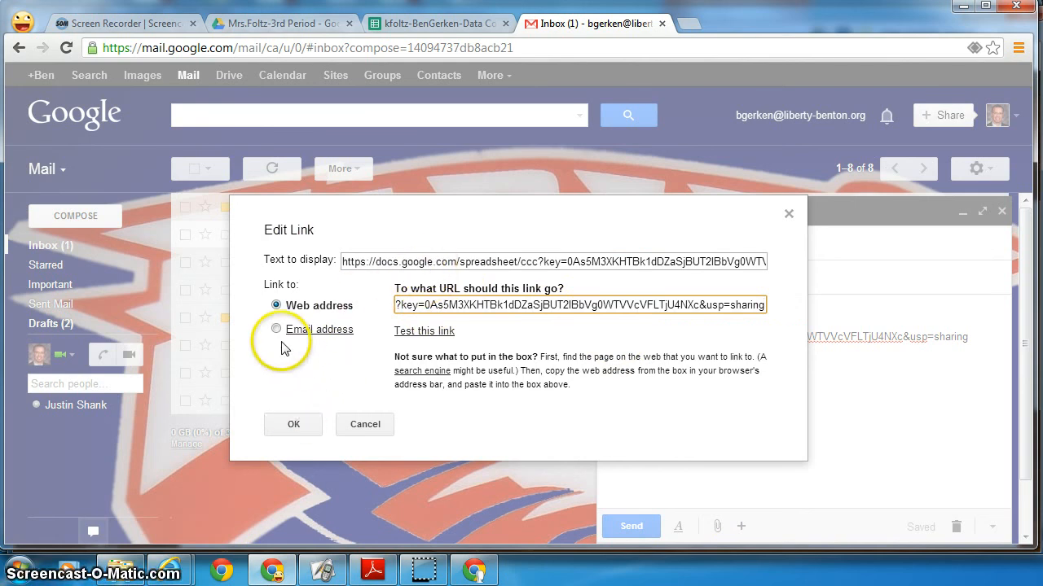
pyautogui.click(293, 426)
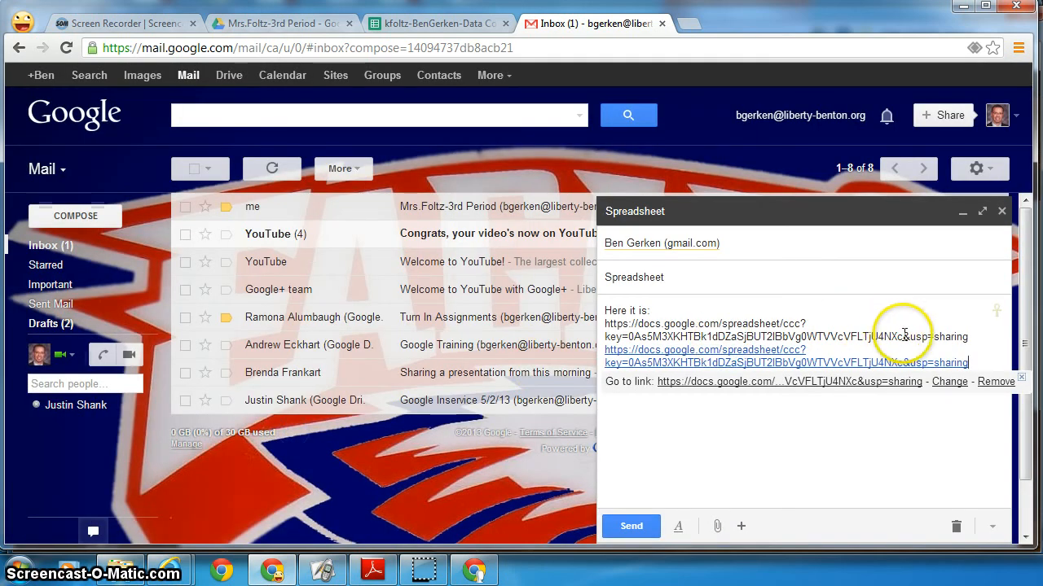
pyautogui.moveTo(986, 336); pyautogui.dragTo(587, 324)
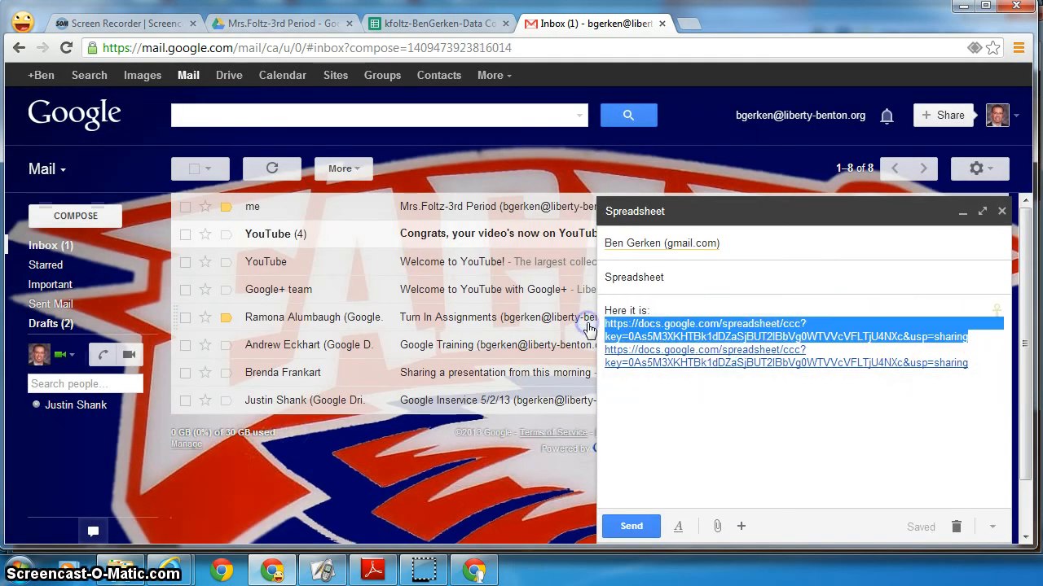
pyautogui.press('BackSpace')
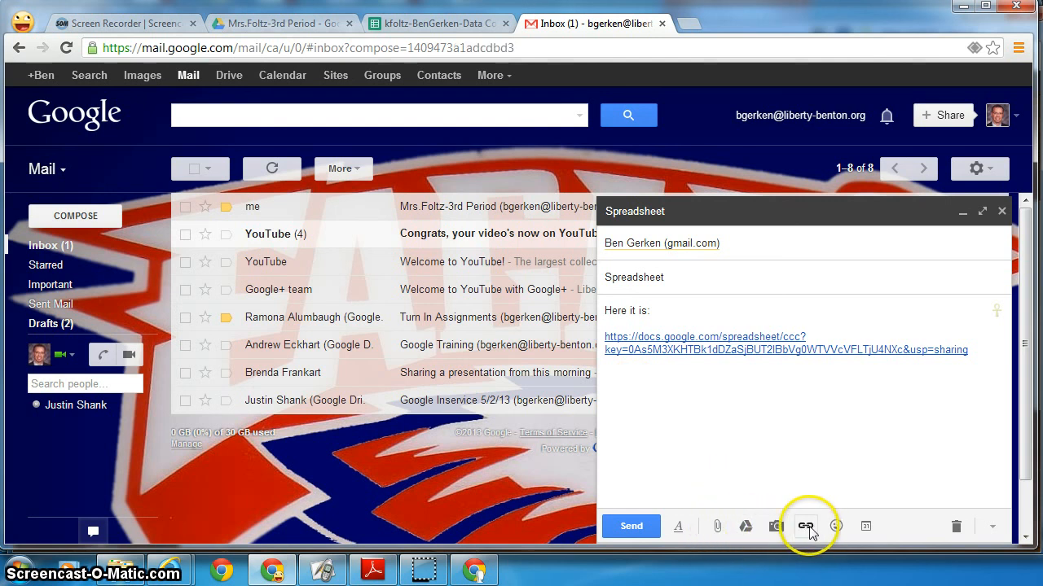
pyautogui.click(641, 526)
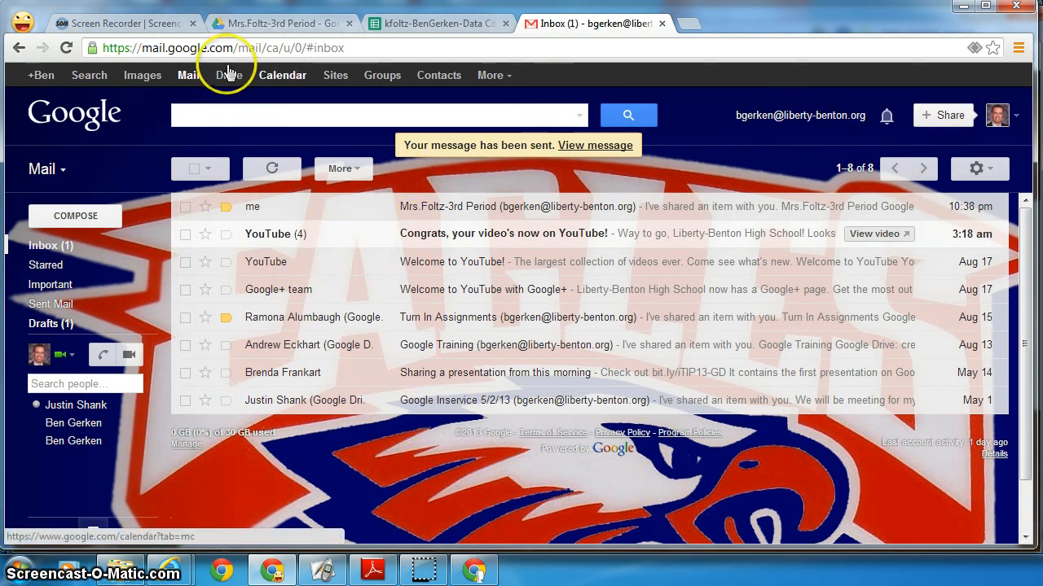
# - In the recipient account's inbox, open the Spreadsheet email and follow its docs.google.com link
pyautogui.click(20, 20)
pyautogui.click(57, 49)
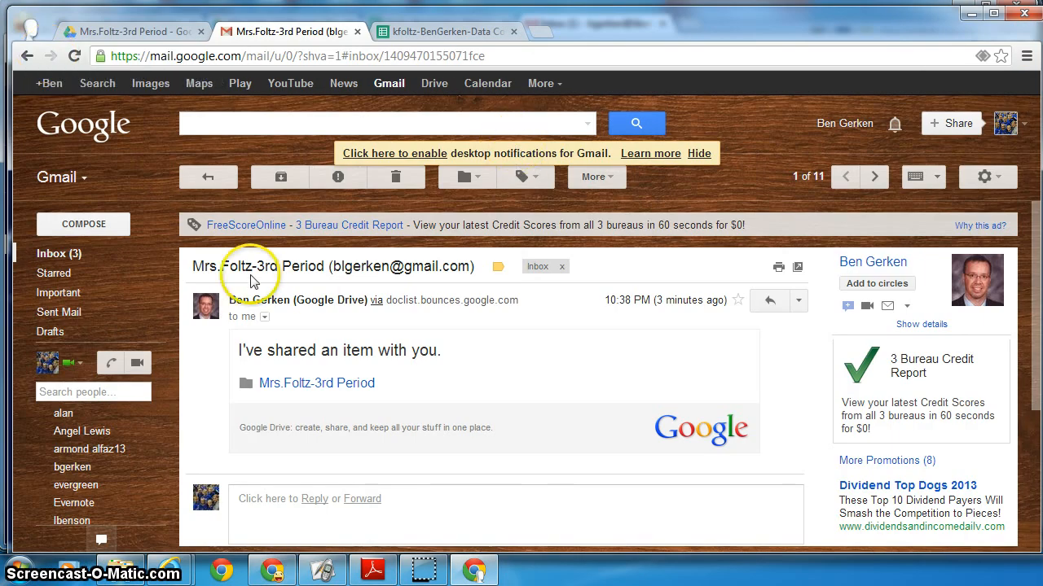
pyautogui.click(87, 254)
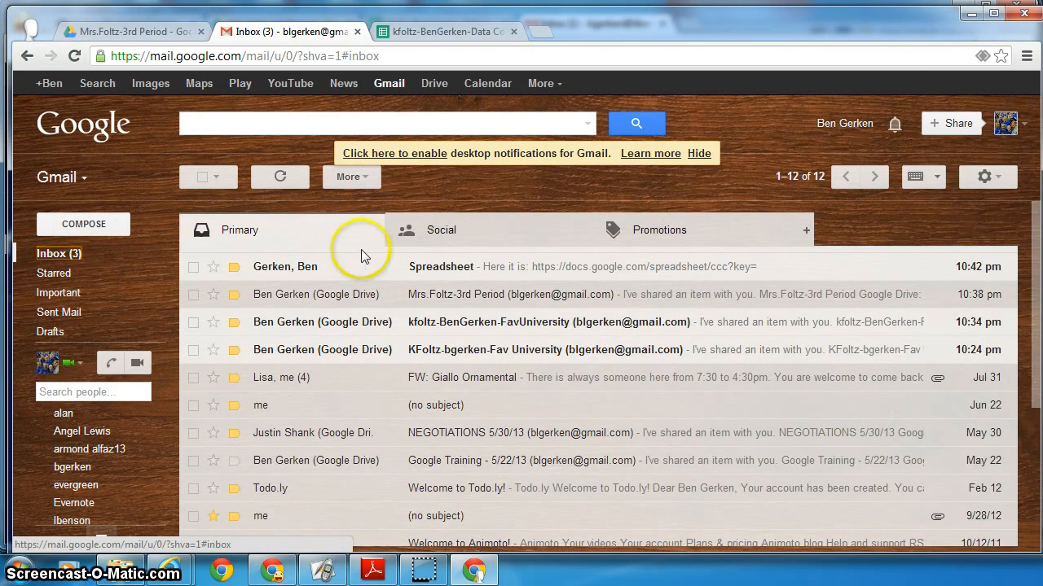
pyautogui.click(308, 275)
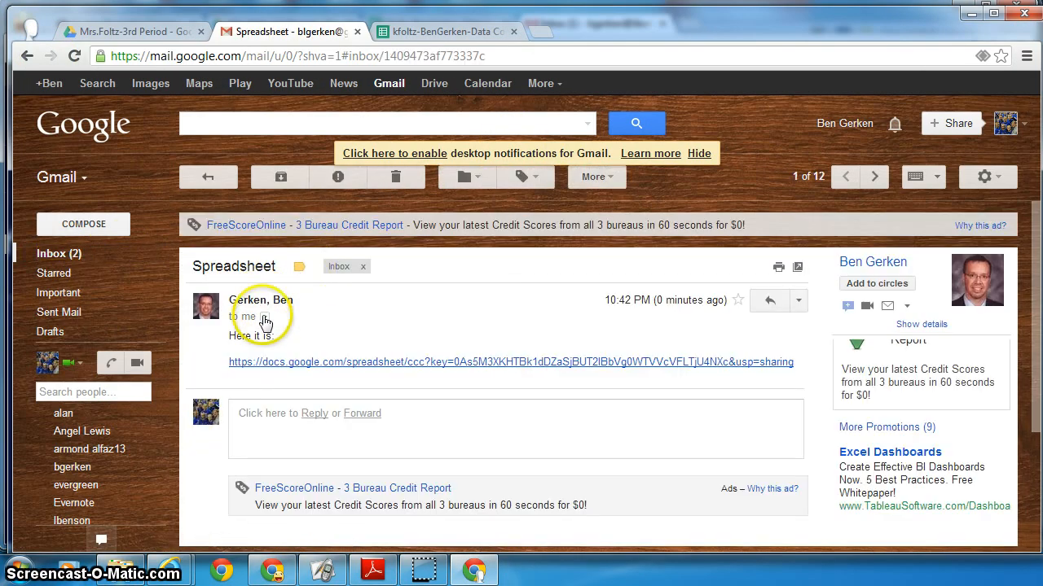
pyautogui.click(302, 364)
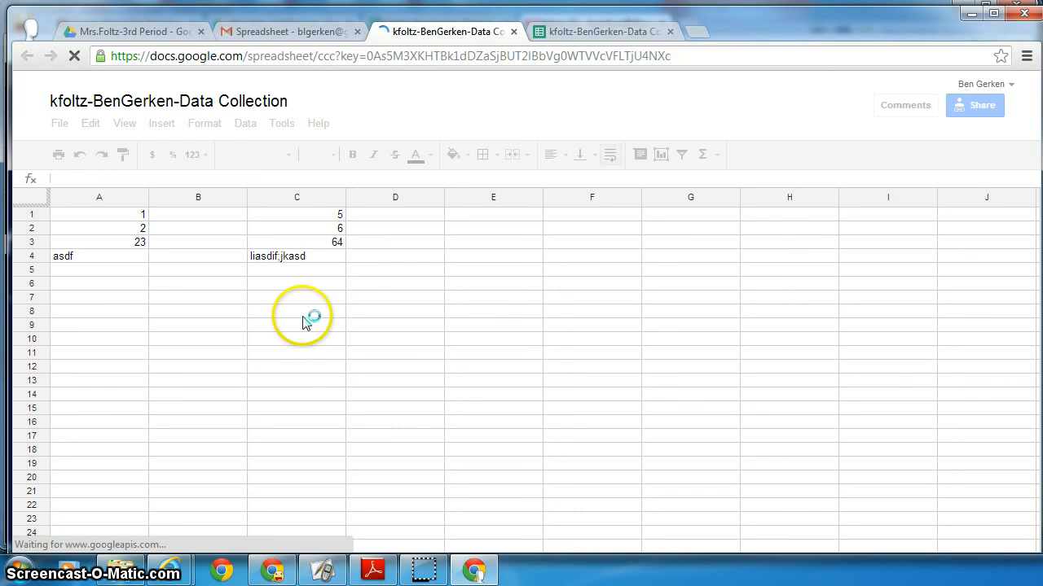